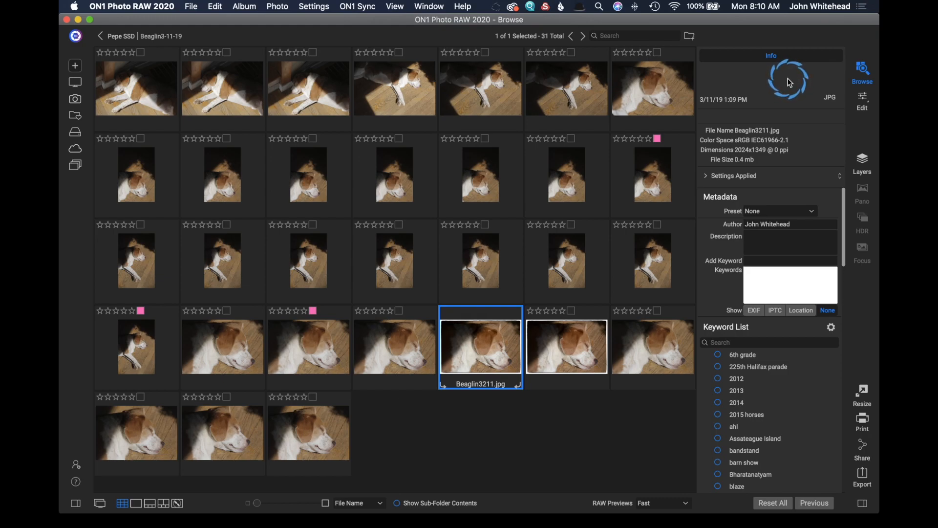
Step: View the Getting Started options and close them without choosing one
click(75, 70)
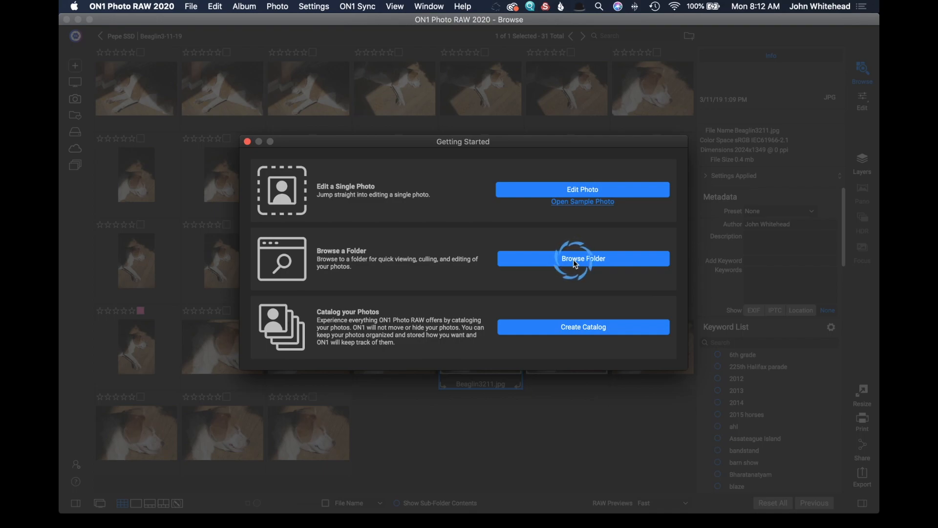
click(247, 141)
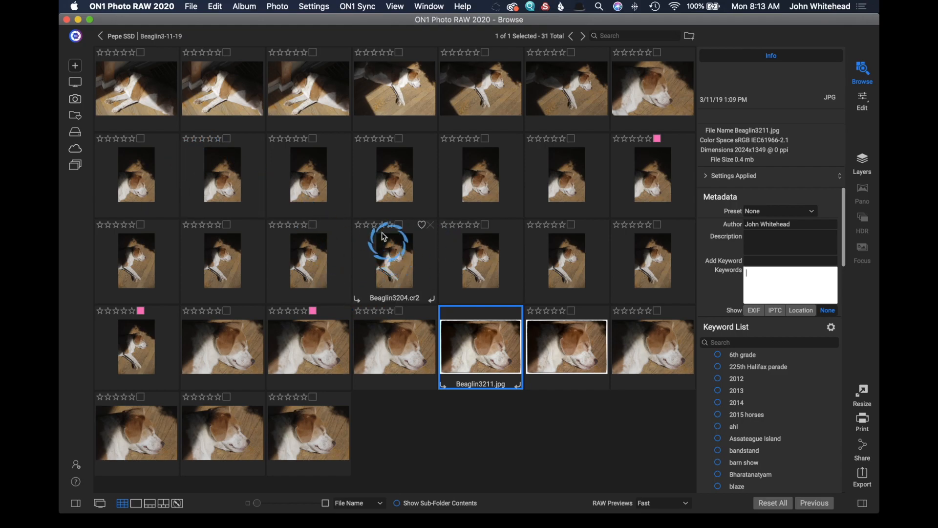
click(74, 65)
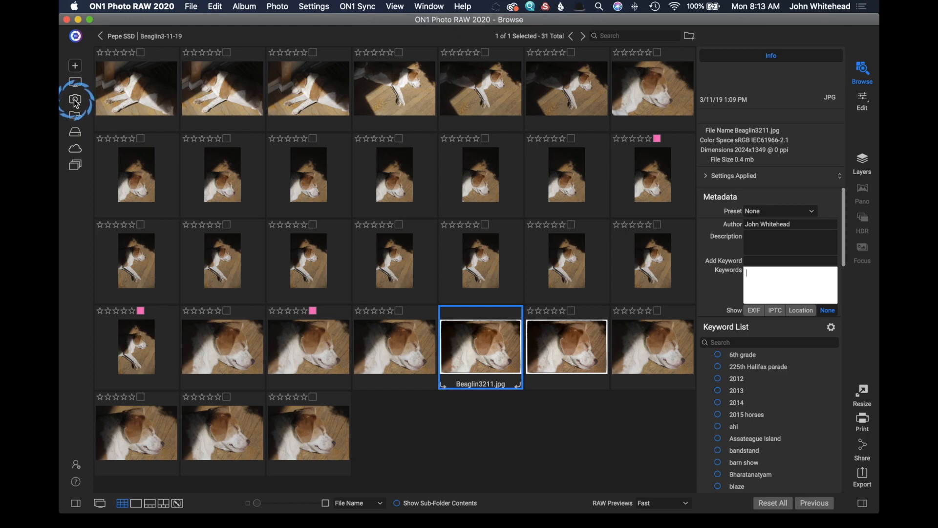
Step: Review the General, Files, Plug-ins, System and Services preferences, and close them with the settings accepted
click(127, 6)
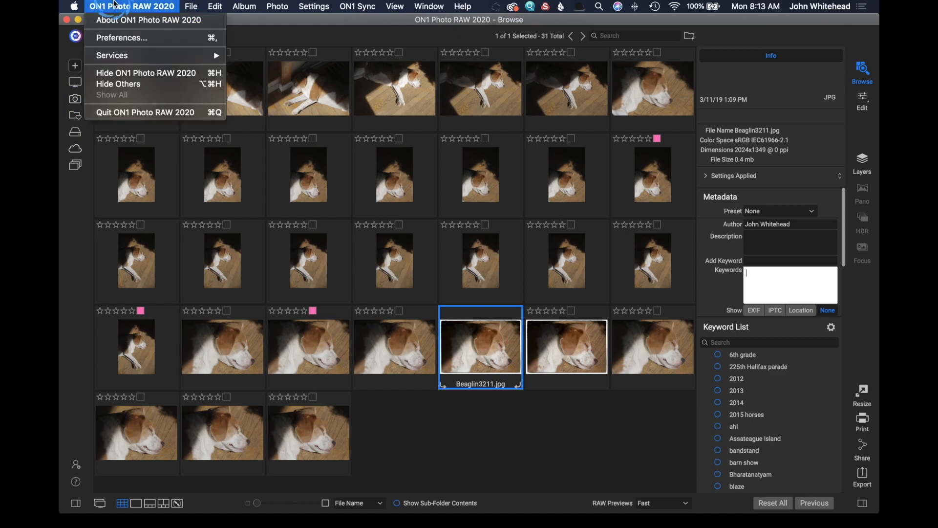
click(118, 38)
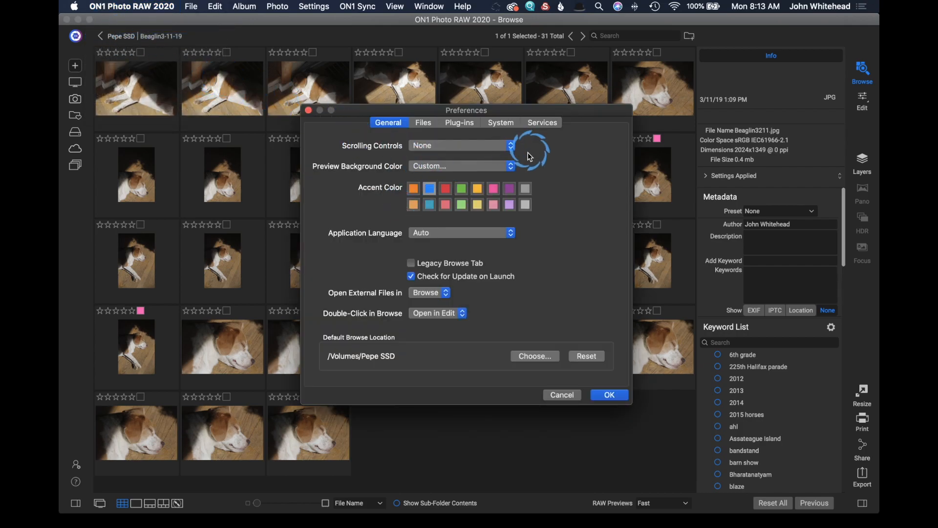
click(475, 145)
click(419, 123)
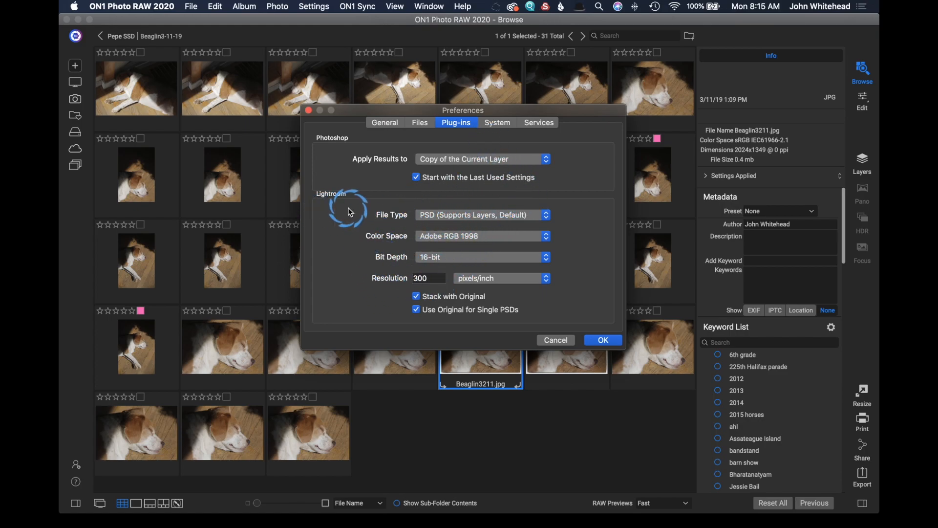
click(499, 124)
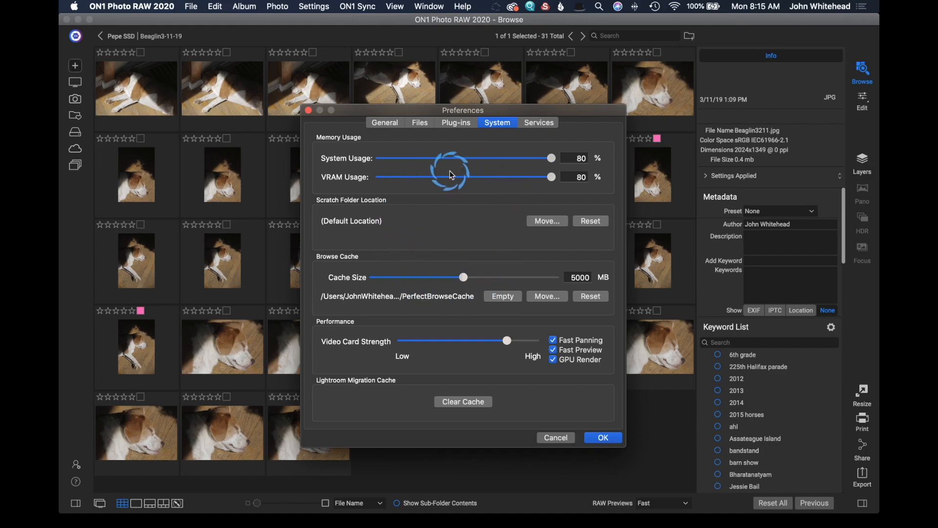
click(544, 124)
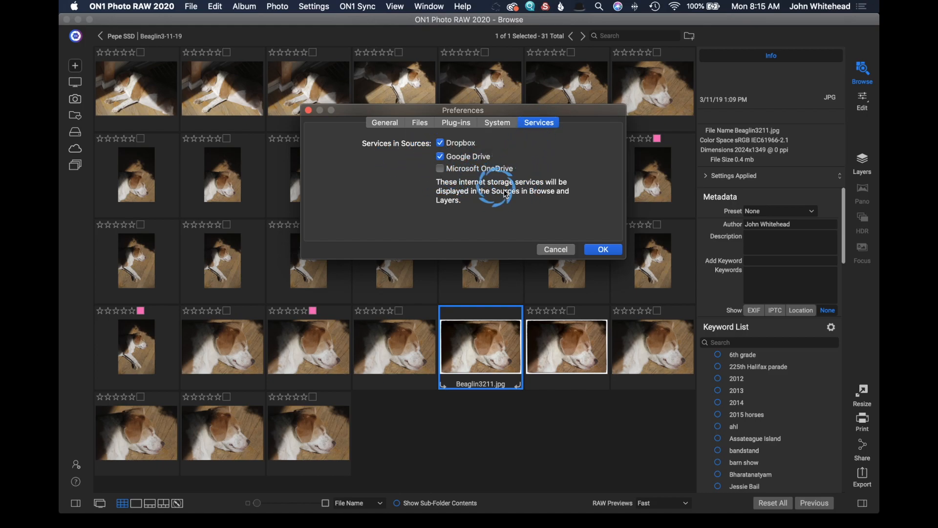
click(604, 250)
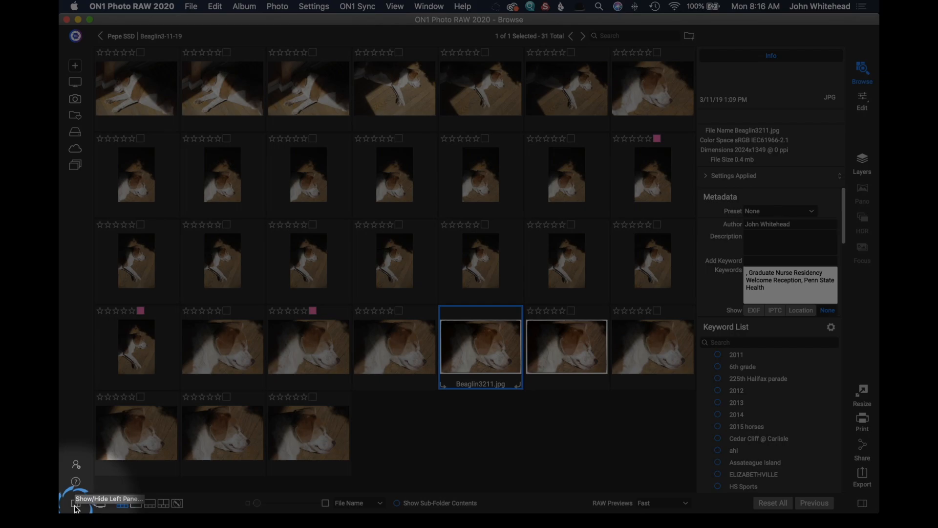
Step: Show the left pane beside the photo grid
click(75, 505)
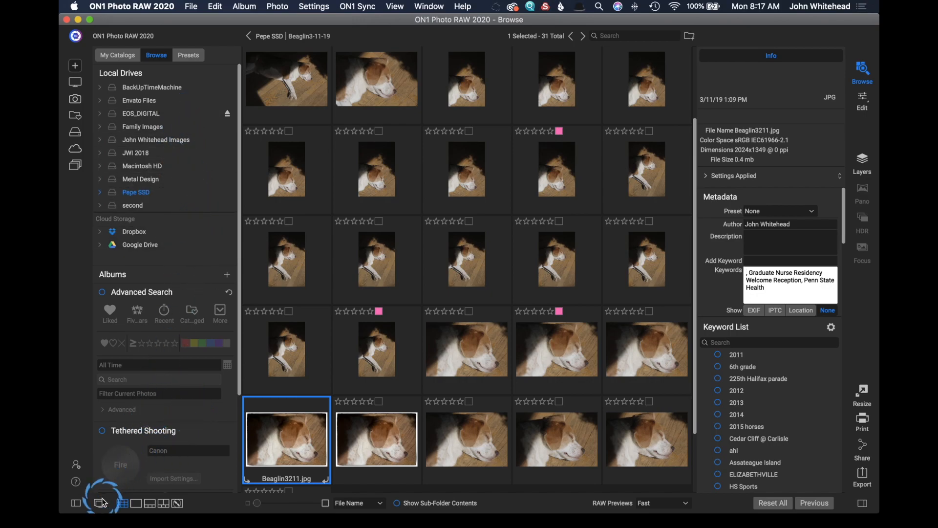
click(74, 503)
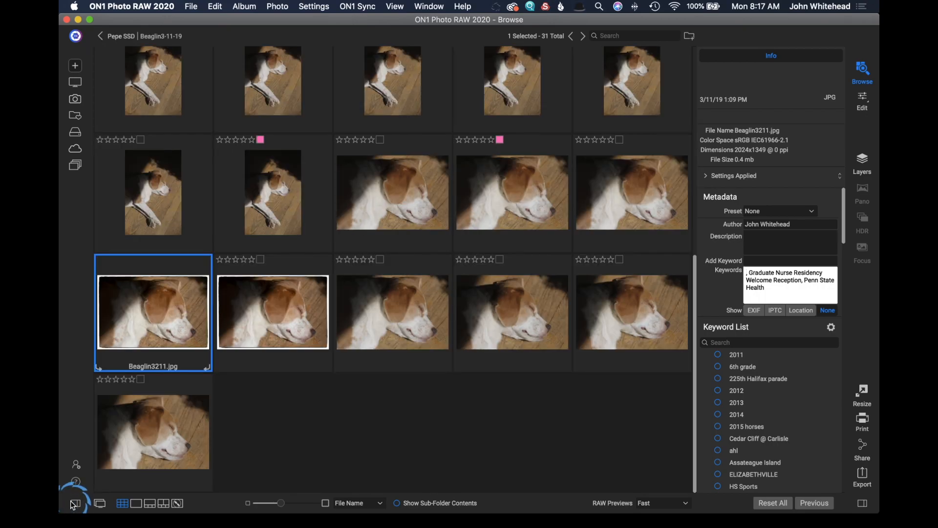
click(74, 503)
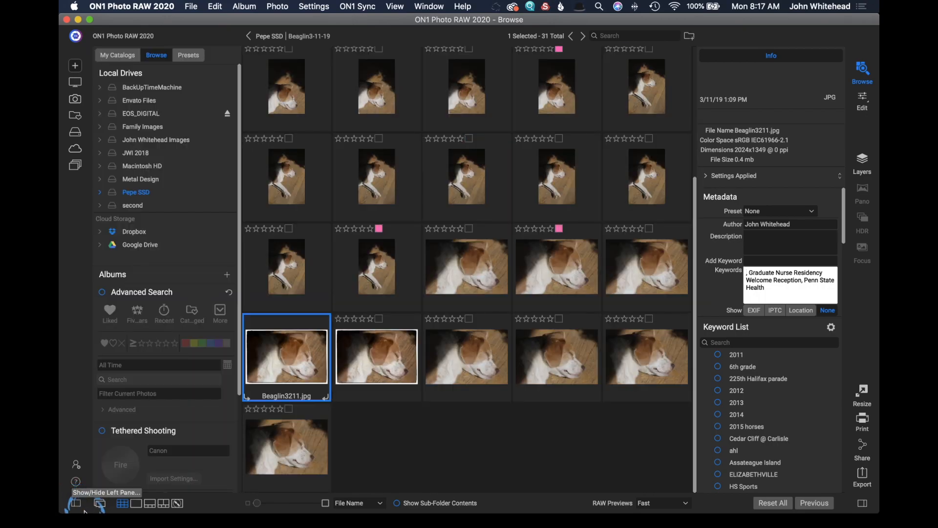
Step: Examine the cataloged folders, local drives and preset categories, ending on the catalogs with their albums, search, tethering and recent files
click(121, 55)
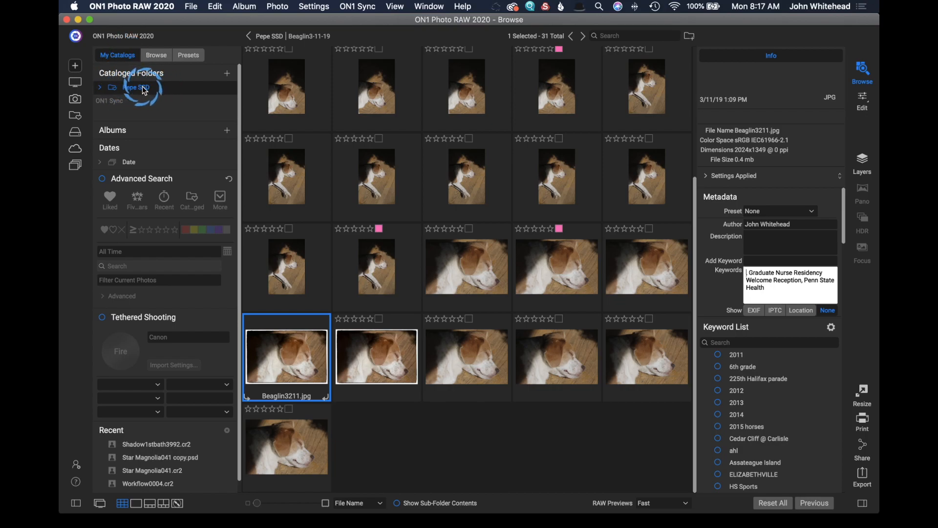
mouse_move(142, 92)
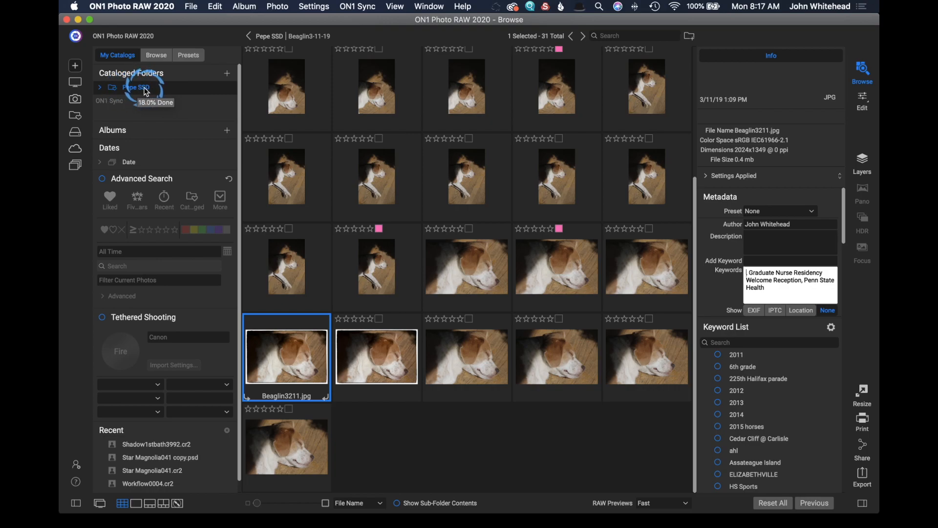
click(154, 57)
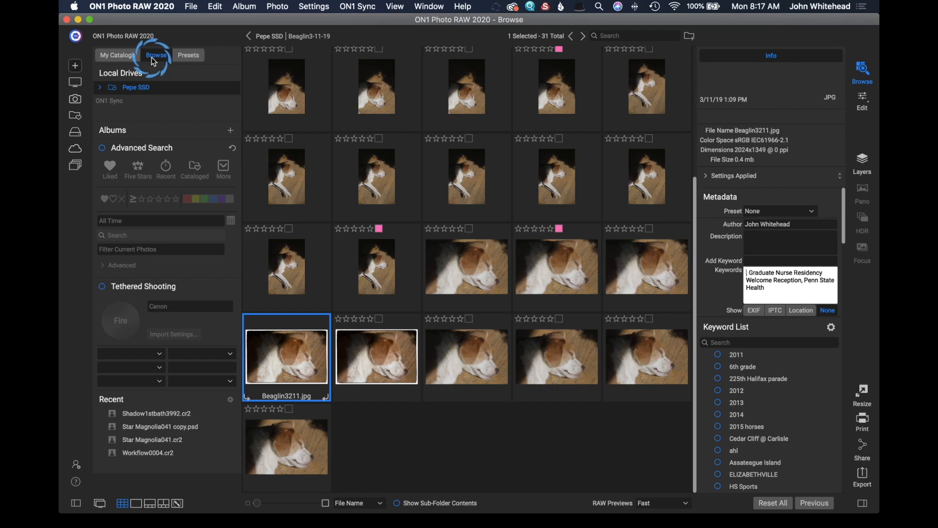
click(189, 55)
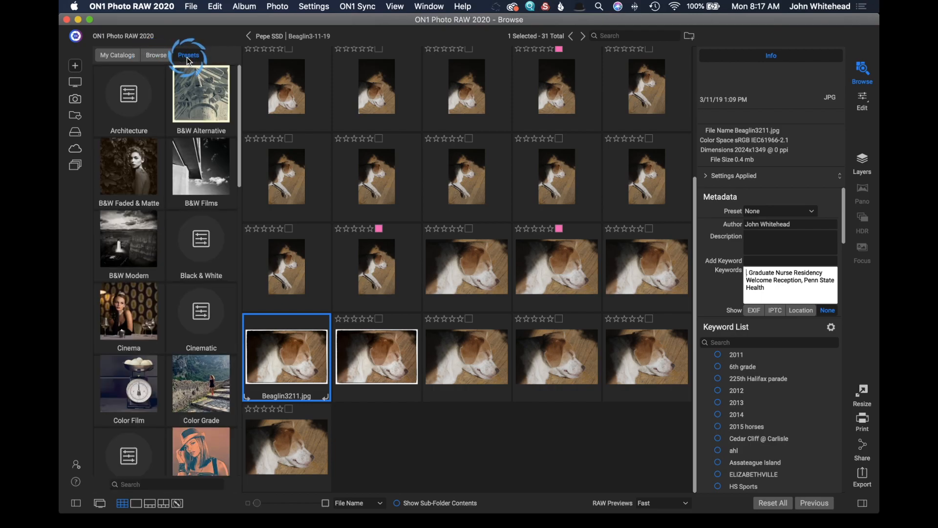
click(157, 55)
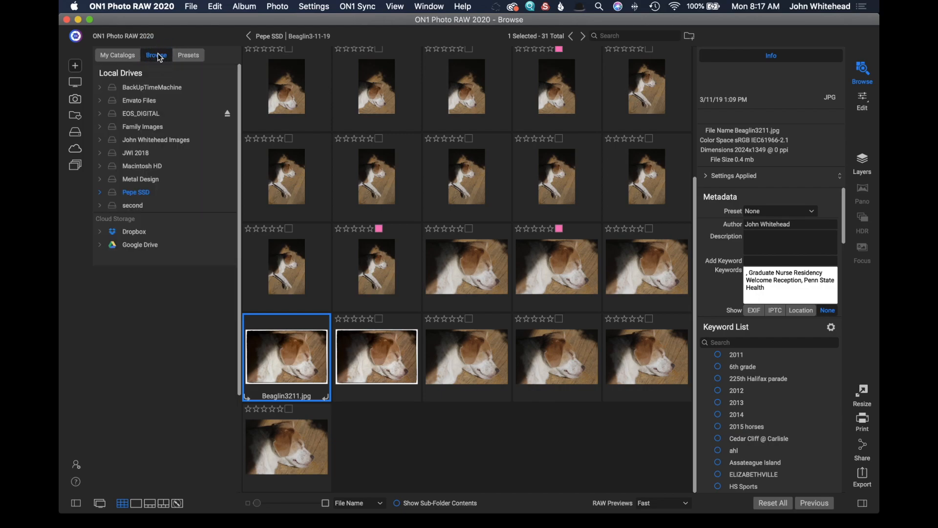
click(122, 56)
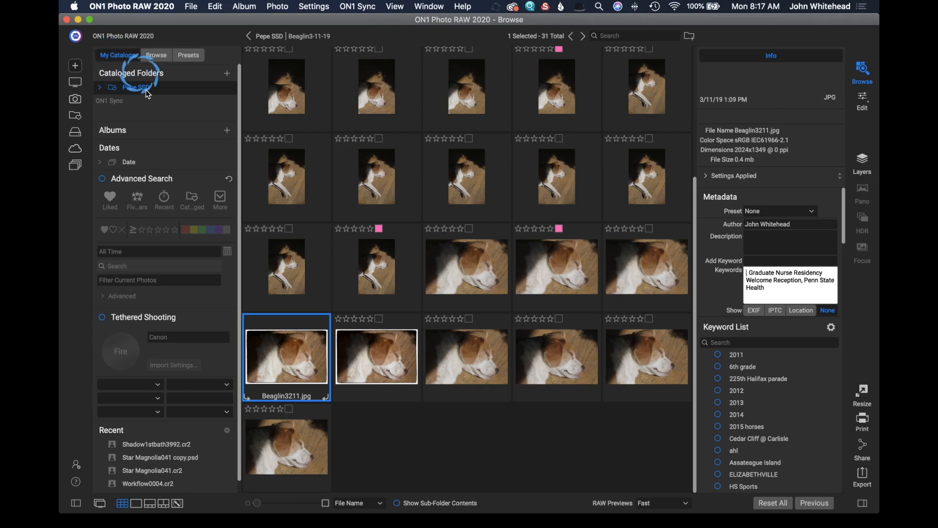
mouse_move(221, 132)
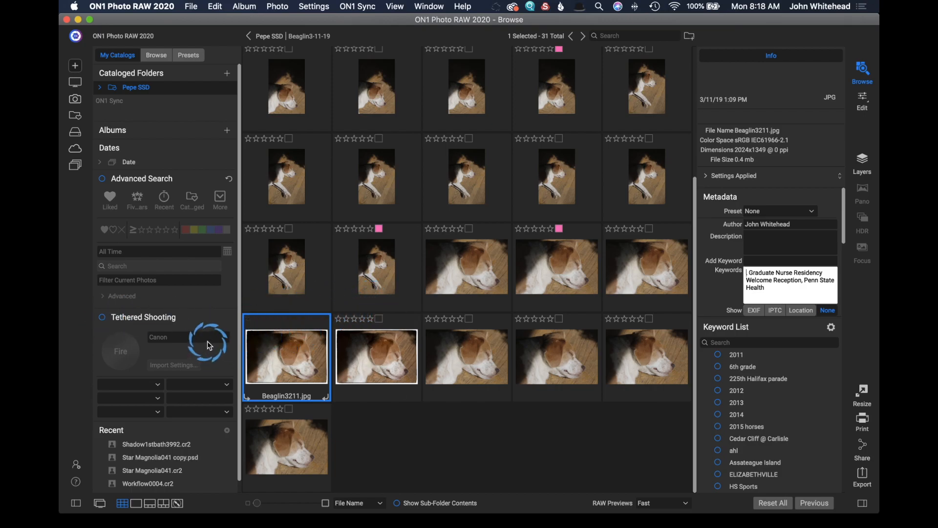
scroll(209, 345, down, 1)
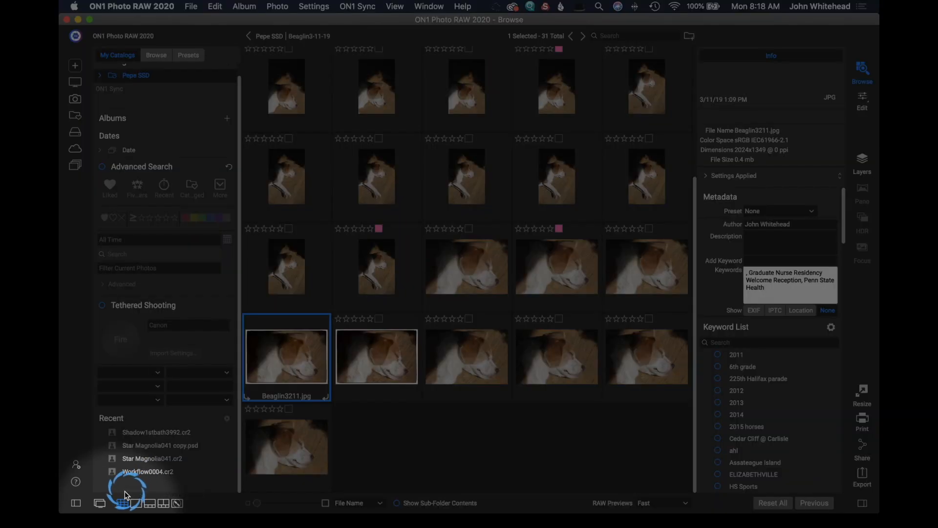
Step: Display the photos in grid view with slightly larger thumbnails
click(121, 503)
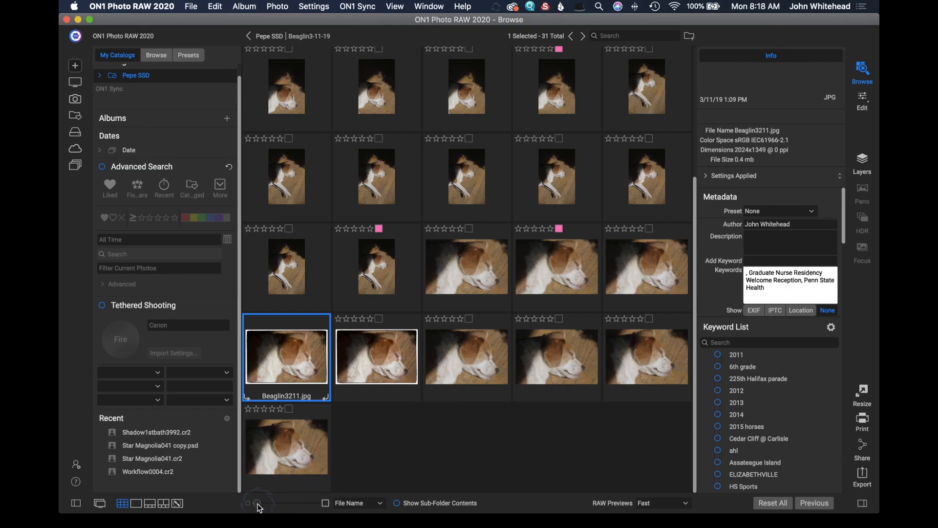
drag(262, 509, 276, 508)
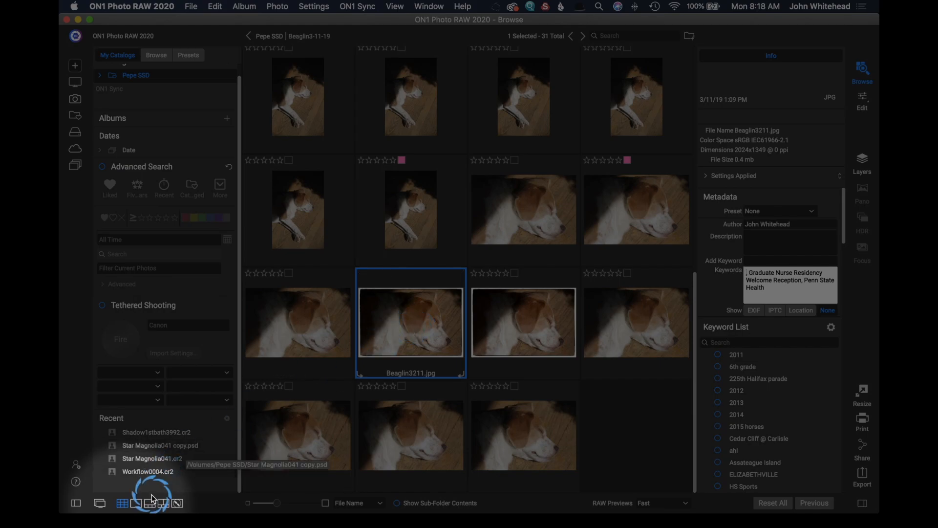
Step: Show Beaglin3211.jpg as a large preview with the left pane hidden and the filmstrip displayed
click(139, 503)
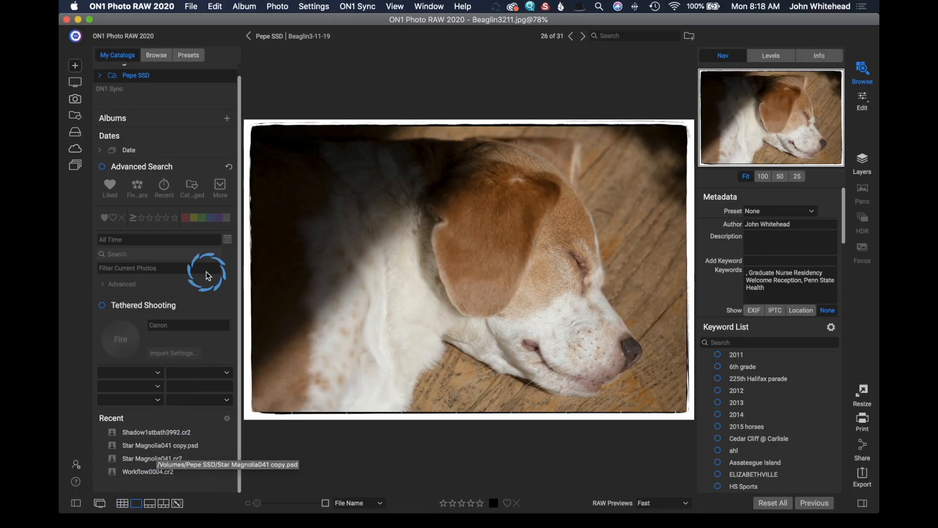
click(74, 505)
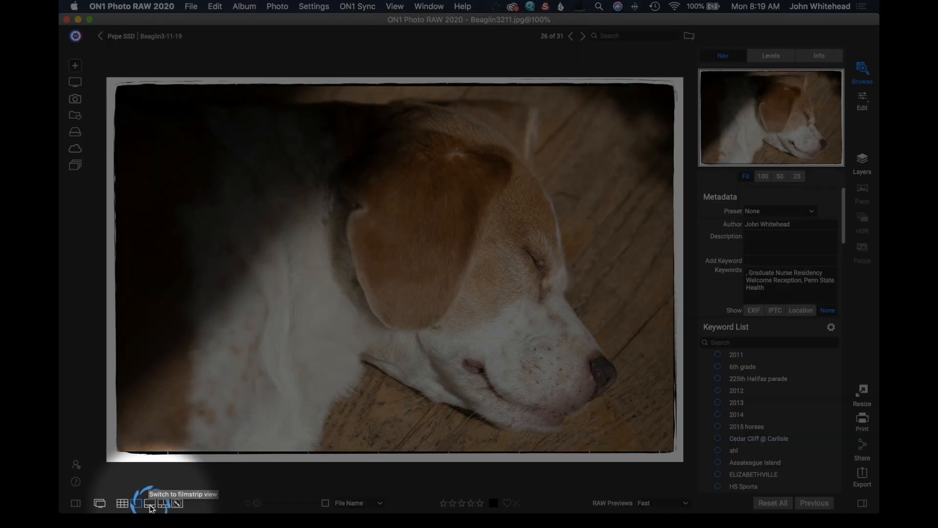
click(151, 503)
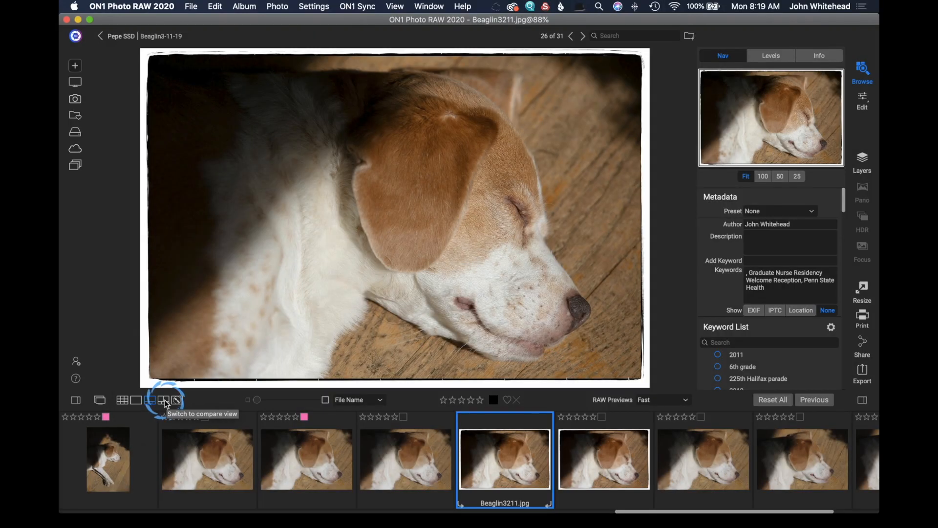
Step: Compare Beaglin3211.cr2 side by side with Beaglin3211.jpg in compare view
click(165, 400)
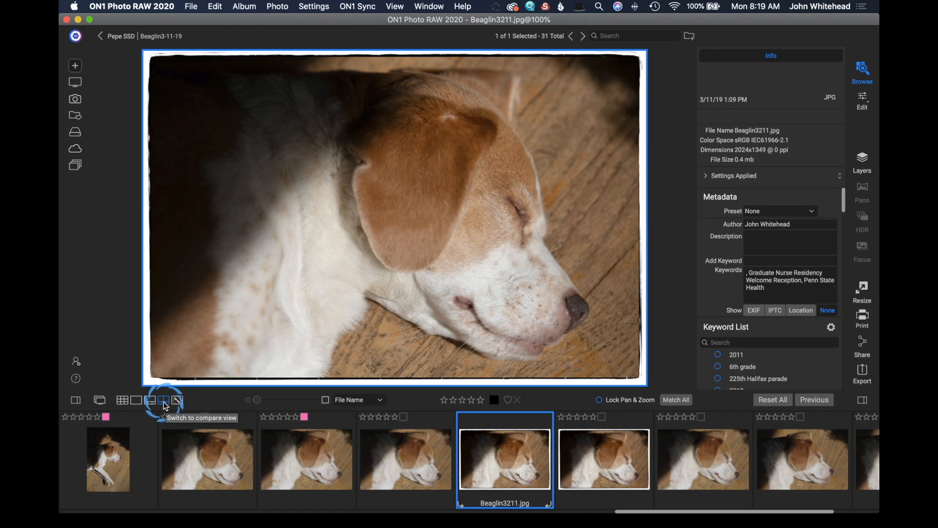
click(380, 455)
super+click(389, 457)
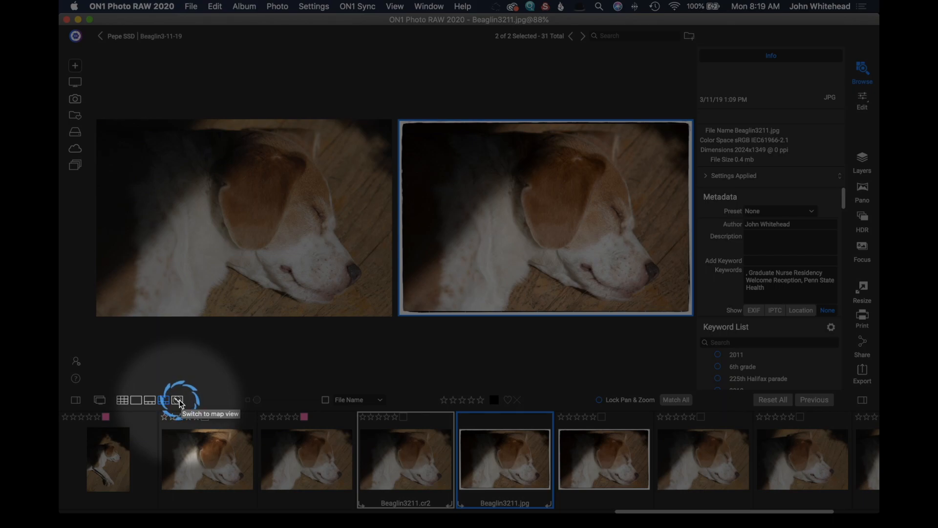
Step: Look at the map view and return to filmstrip view
click(177, 400)
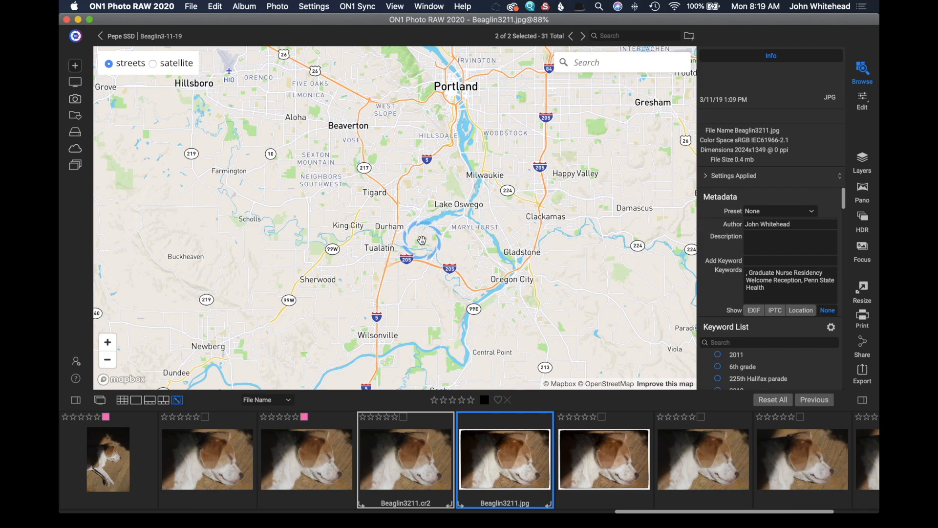
click(150, 403)
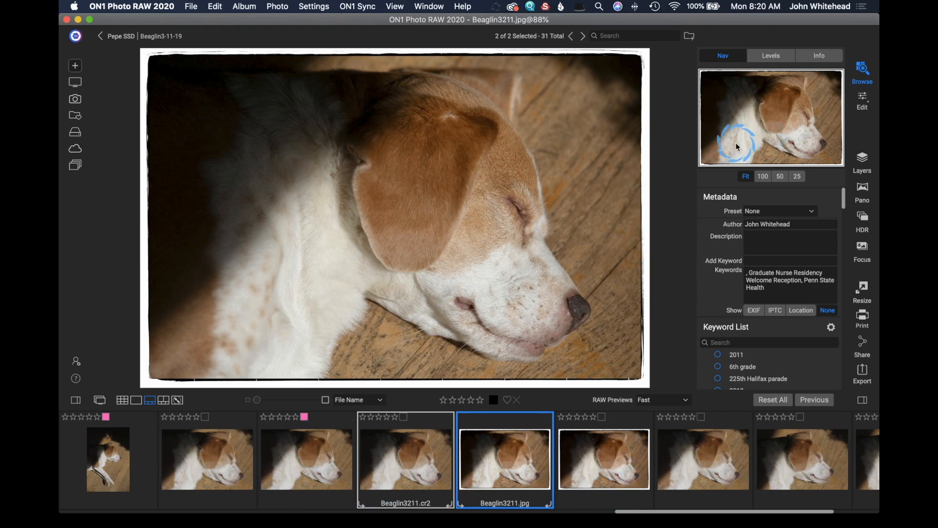
Step: Check the image information of Beaglin3211.jpg and display its levels histogram
click(769, 59)
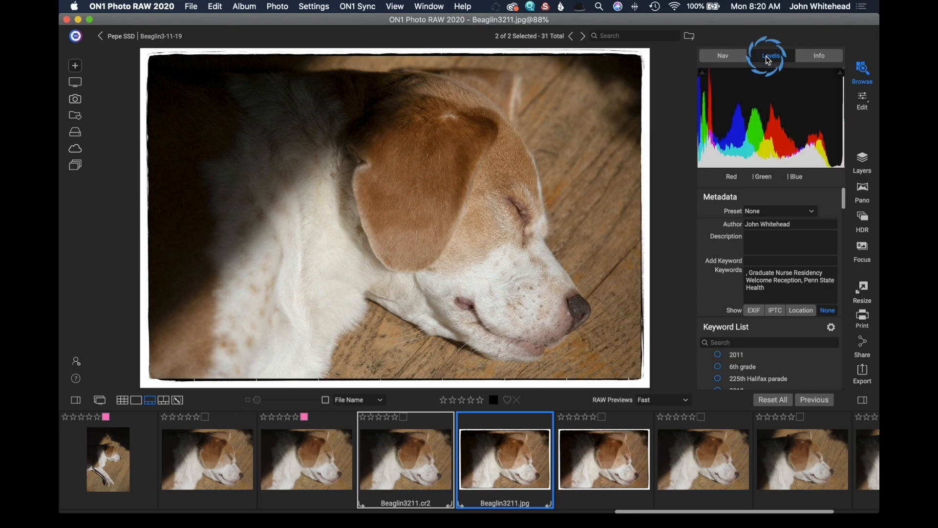
click(824, 56)
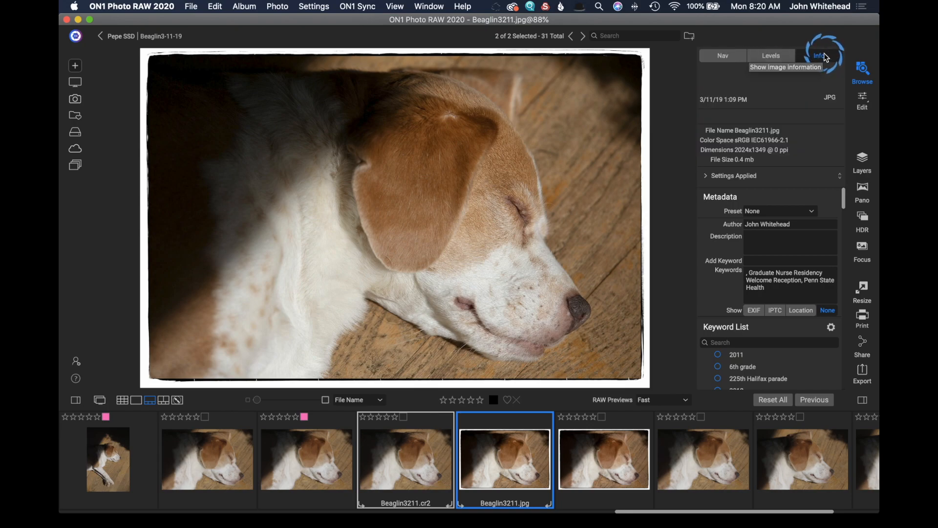
click(774, 55)
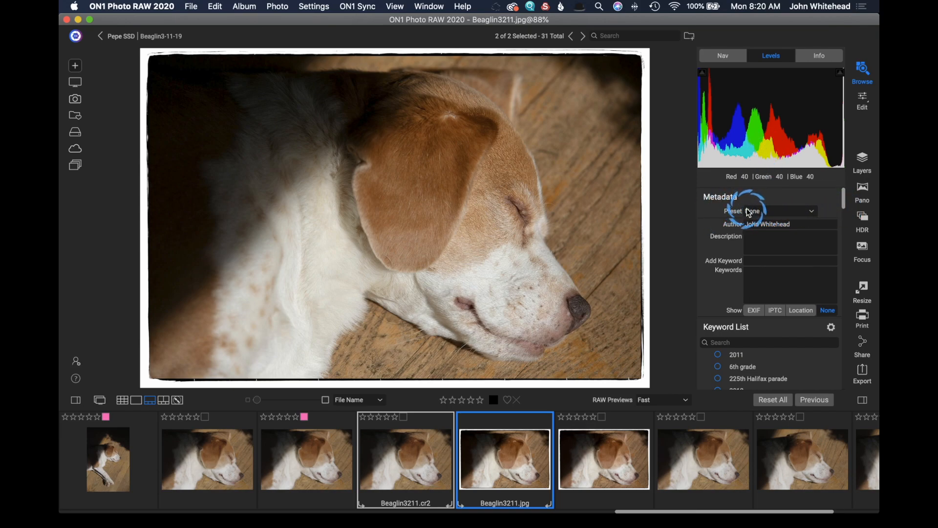
Step: Examine the metadata preset options and the field for adding keywords to the selected photos
click(761, 259)
click(760, 212)
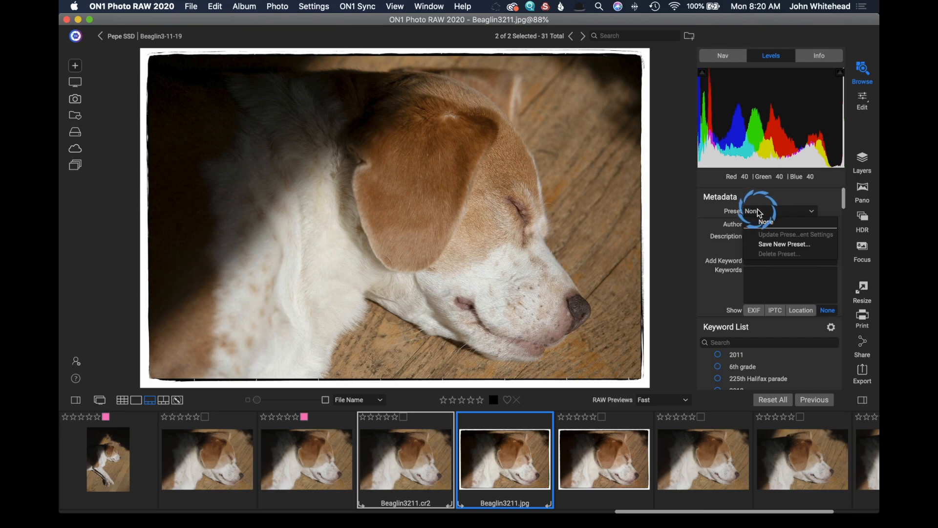
click(821, 244)
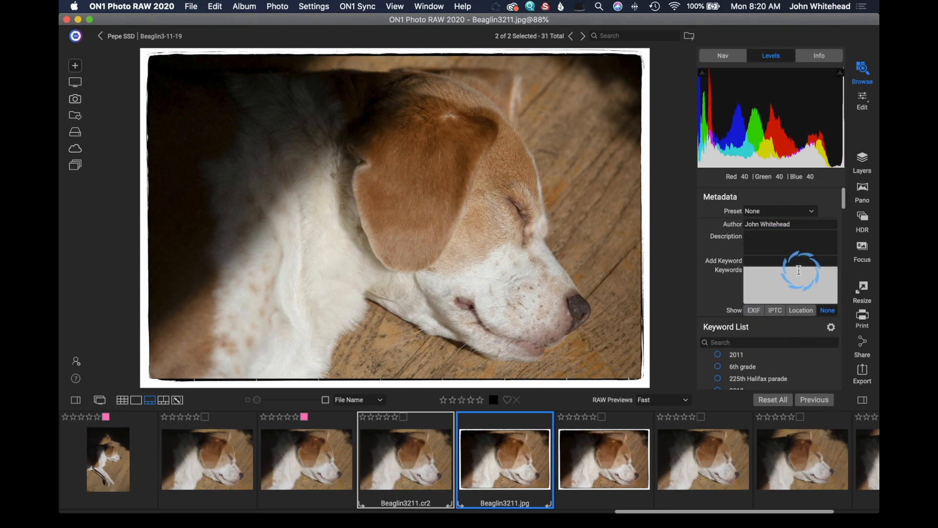
click(788, 261)
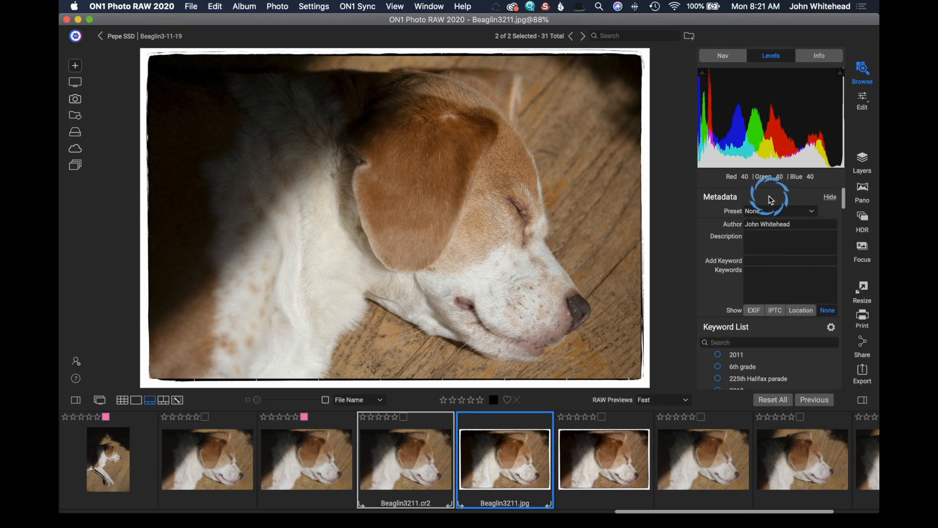
Step: Examine the EXIF, IPTC and Location metadata of Beaglin3211.jpg and collapse the extra metadata fields again
click(755, 312)
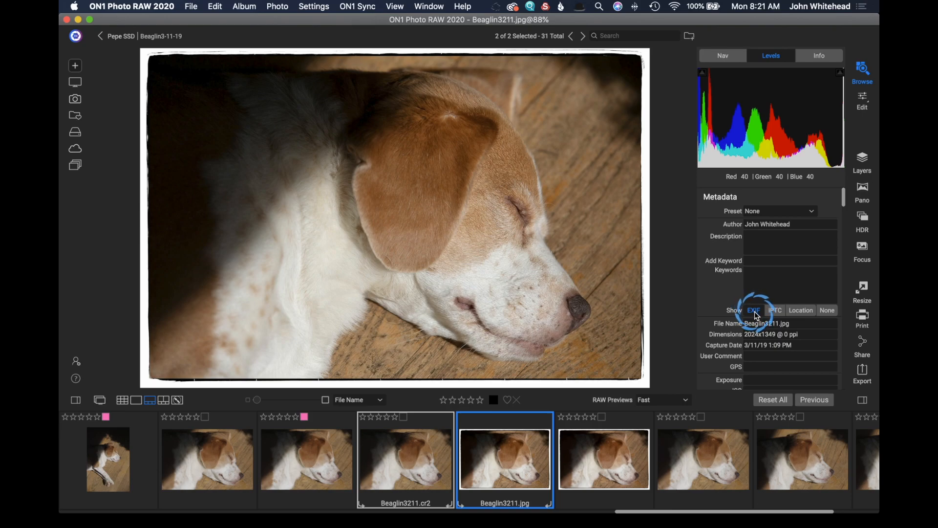
click(776, 313)
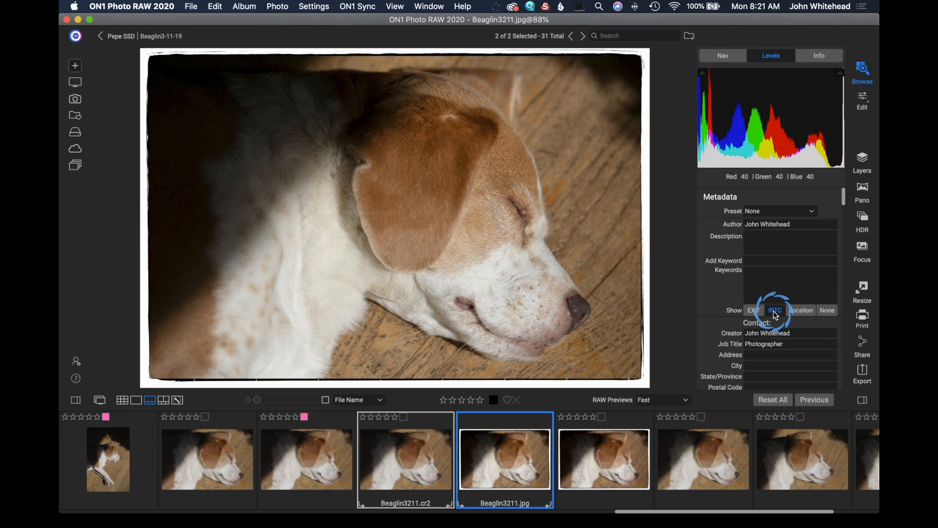
click(807, 313)
click(827, 311)
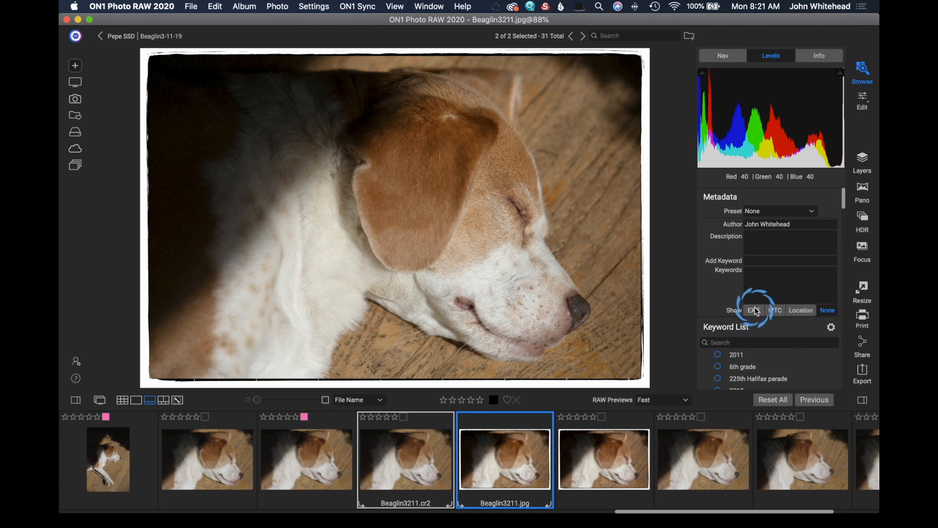
click(779, 313)
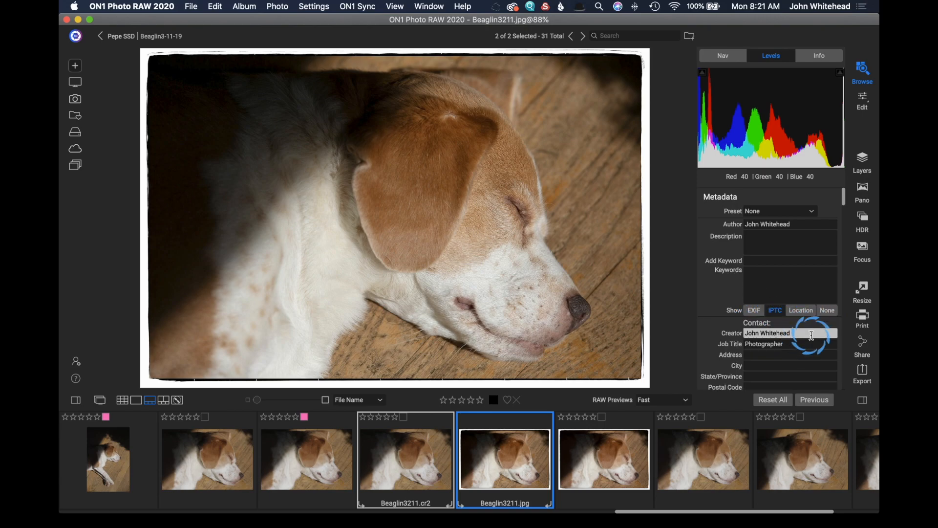
click(828, 311)
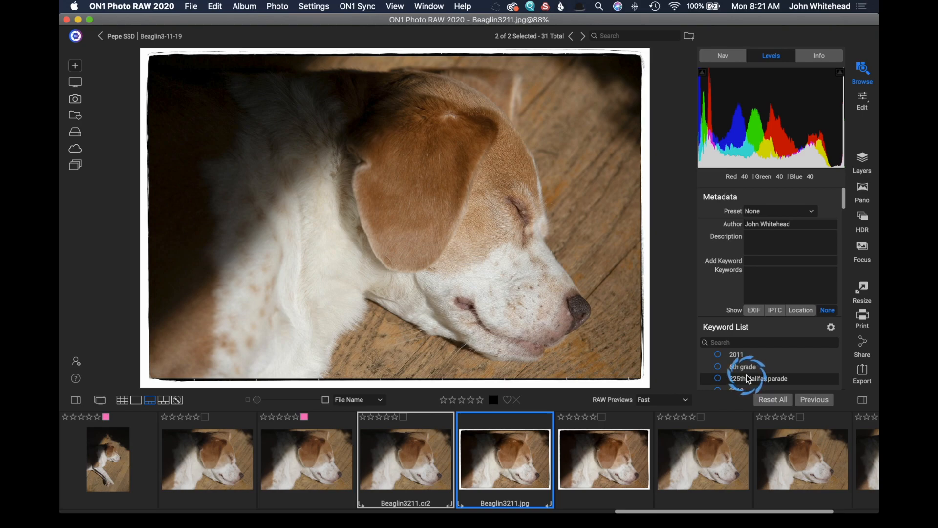
Step: Add the 2011 keyword from the keyword list to both selected photos and check their keywords field
click(719, 356)
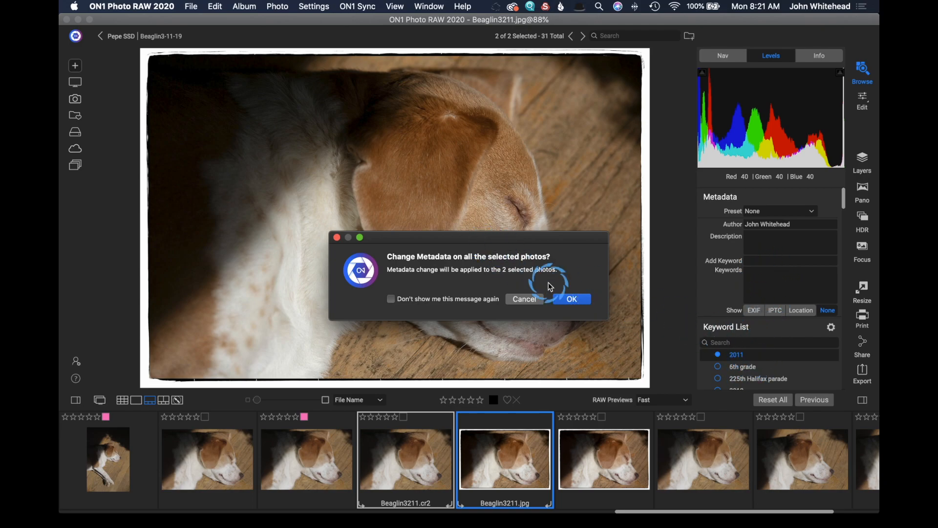
click(567, 298)
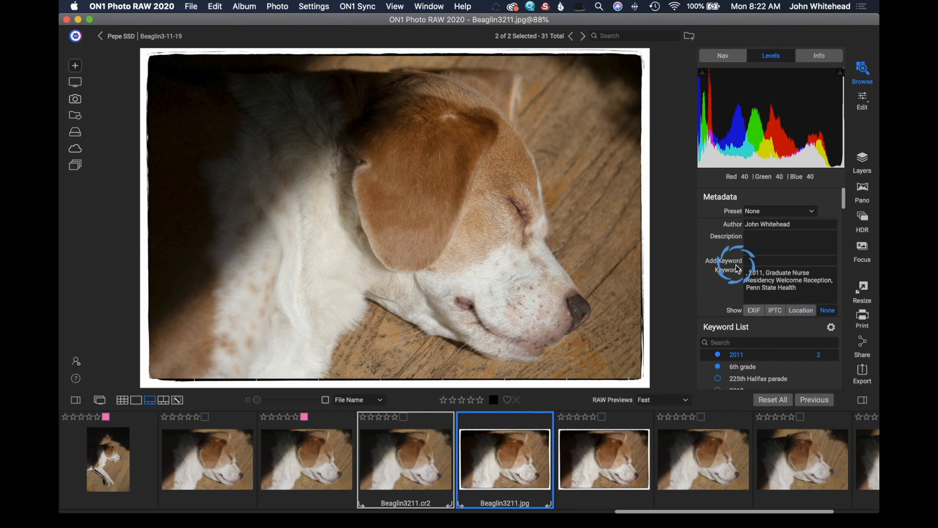
click(760, 277)
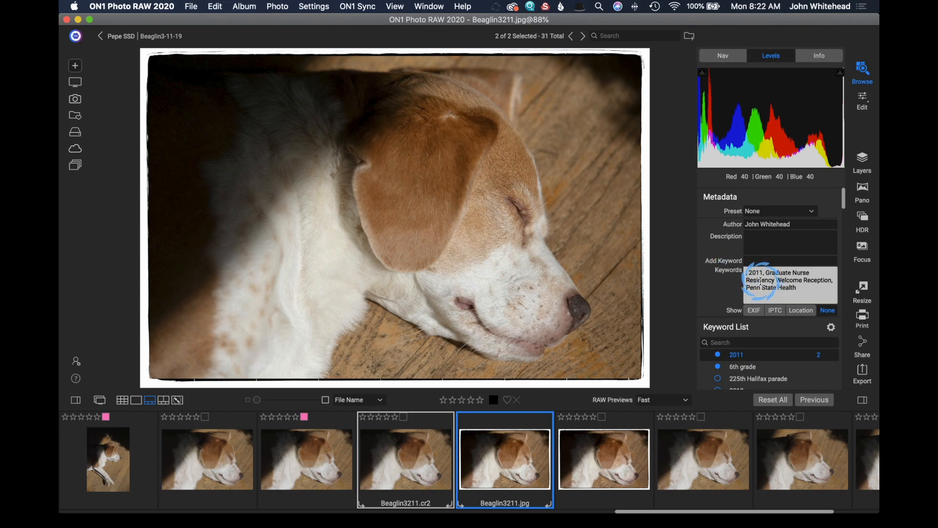
click(541, 465)
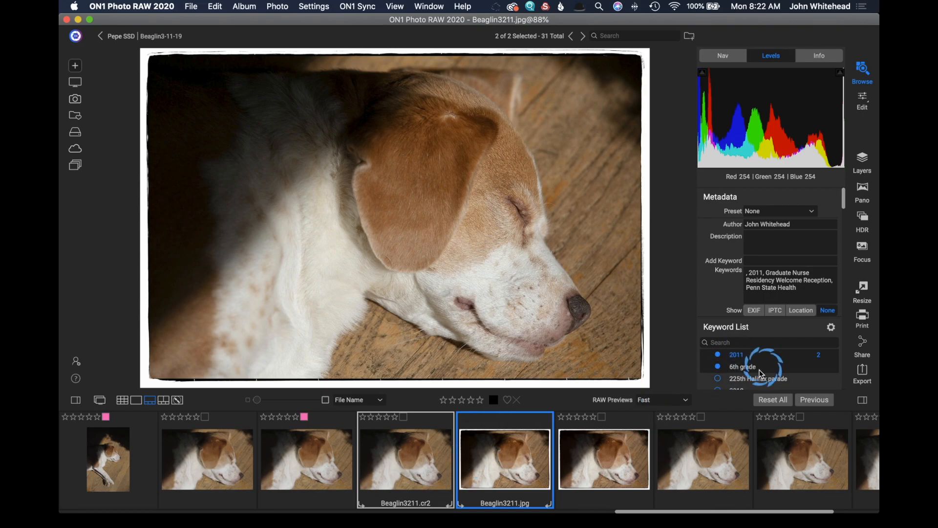
click(802, 252)
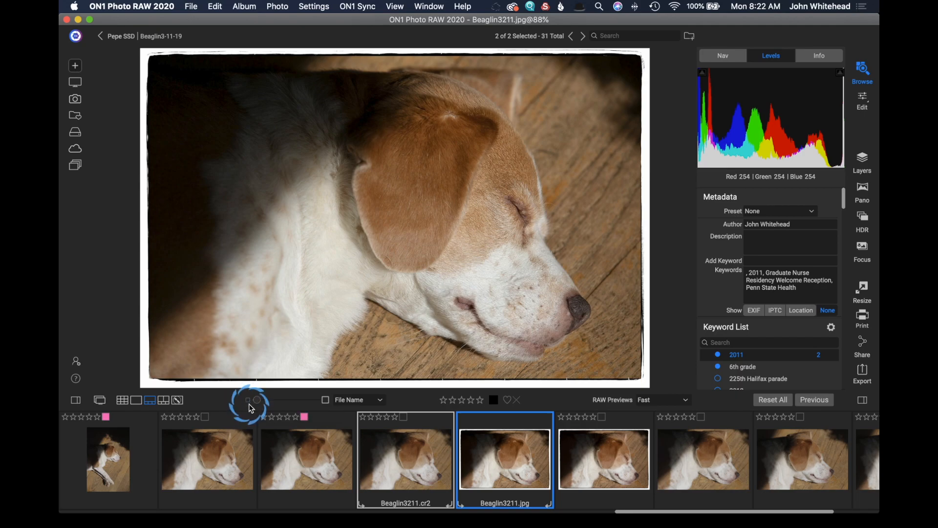
Step: Magnify the photo preview, return it to its smallest size, and check the sort options, keeping File Name
drag(251, 406, 278, 406)
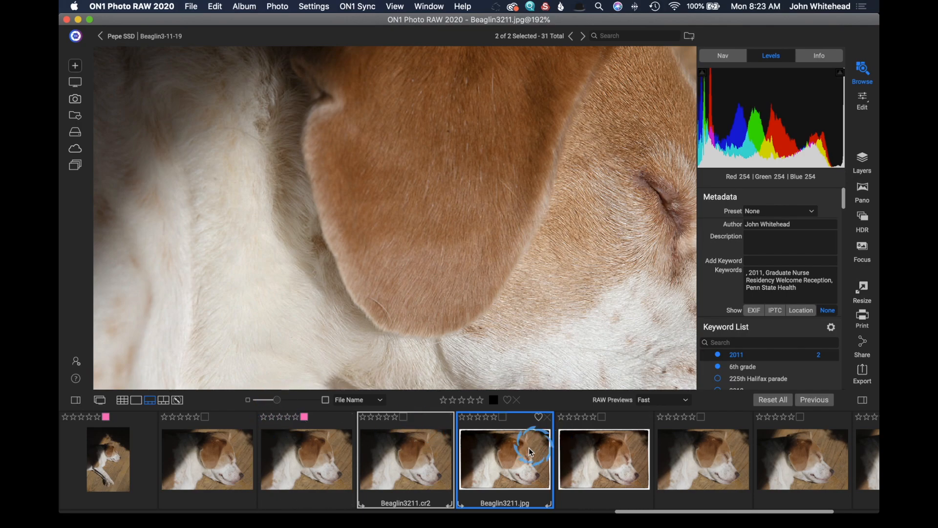
drag(276, 400, 245, 405)
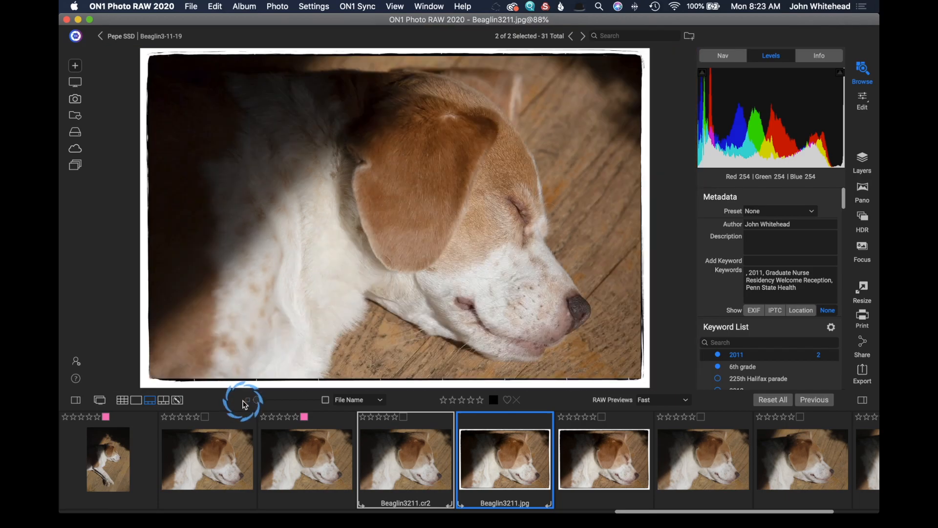
click(381, 403)
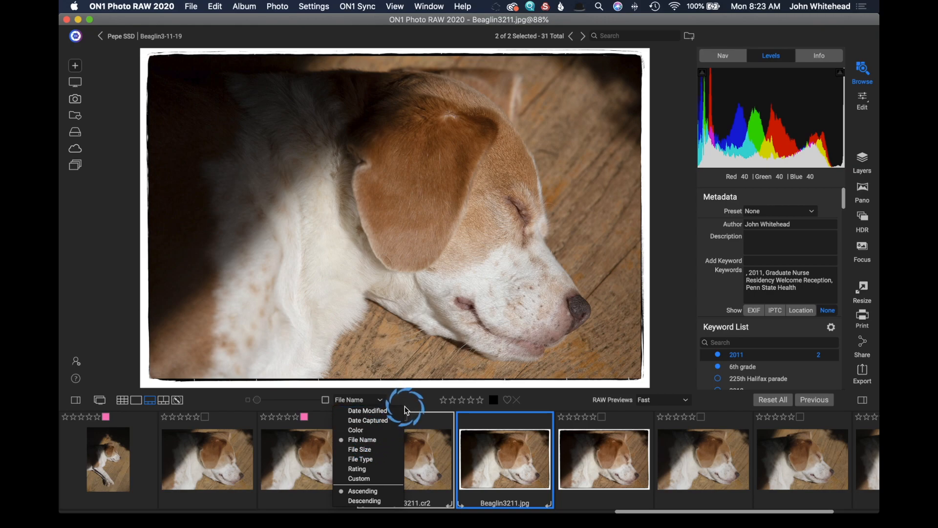
click(388, 440)
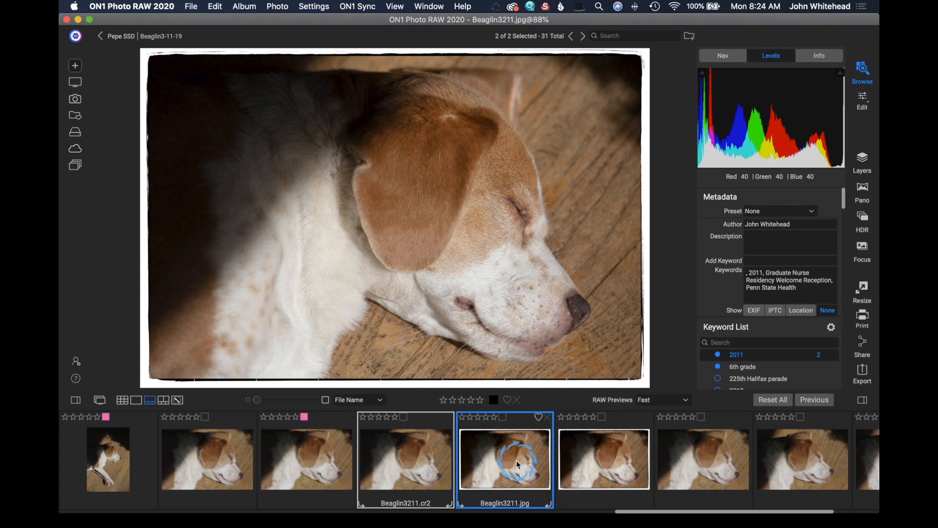
Step: Give Beaglin3211.jpg a five-star rating, stepping through the ratings from one star
click(444, 401)
click(451, 401)
click(462, 401)
click(470, 402)
click(481, 401)
Step: Look through the available color labels for Beaglin3211.jpg without assigning one
click(494, 400)
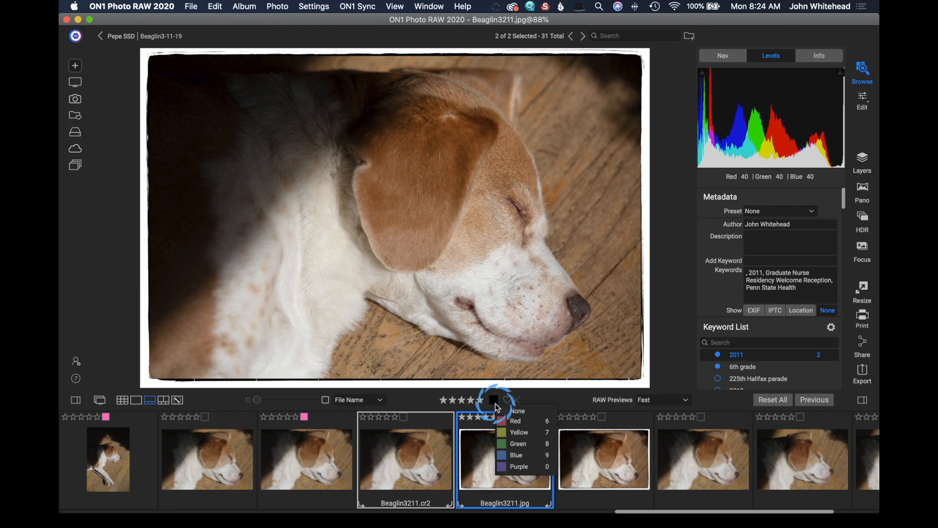
click(506, 423)
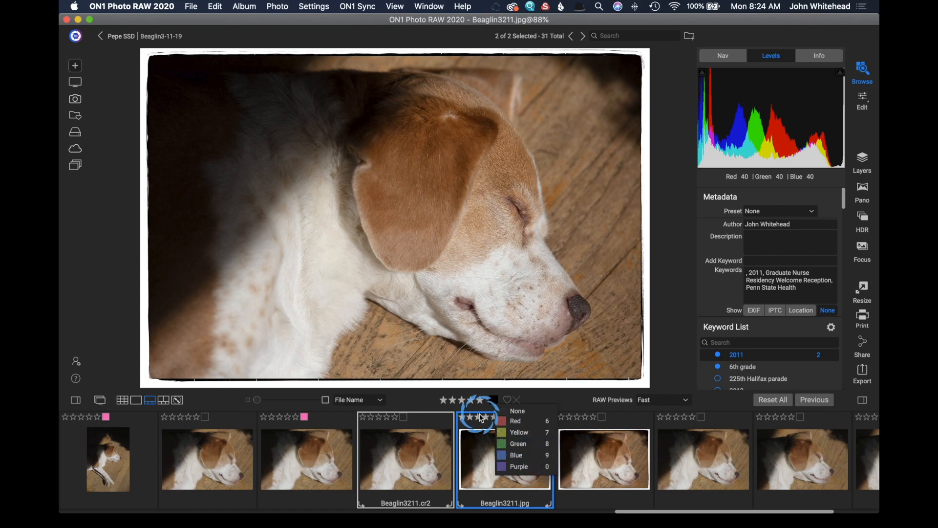
click(538, 409)
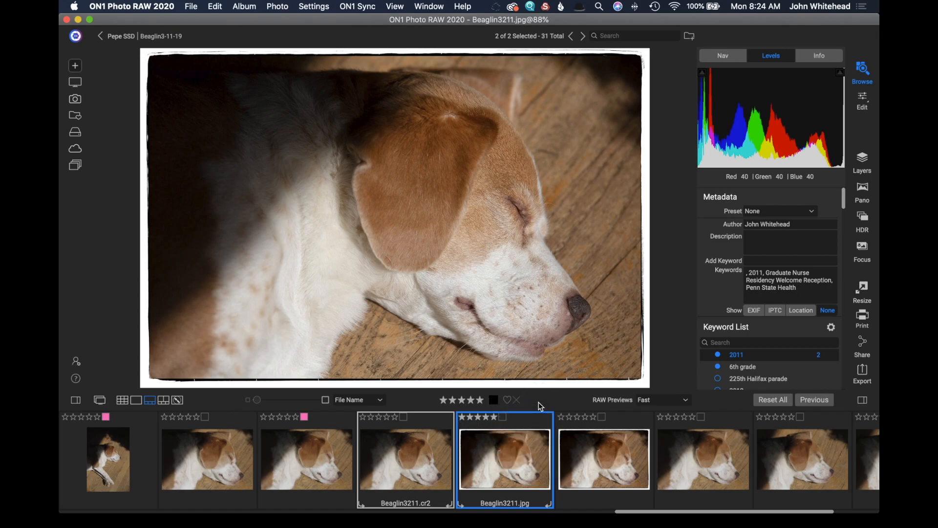
Step: Mark Beaglin3211.jpg as liked, switch the mark to disliked, and keep RAW Previews set to Fast
click(509, 401)
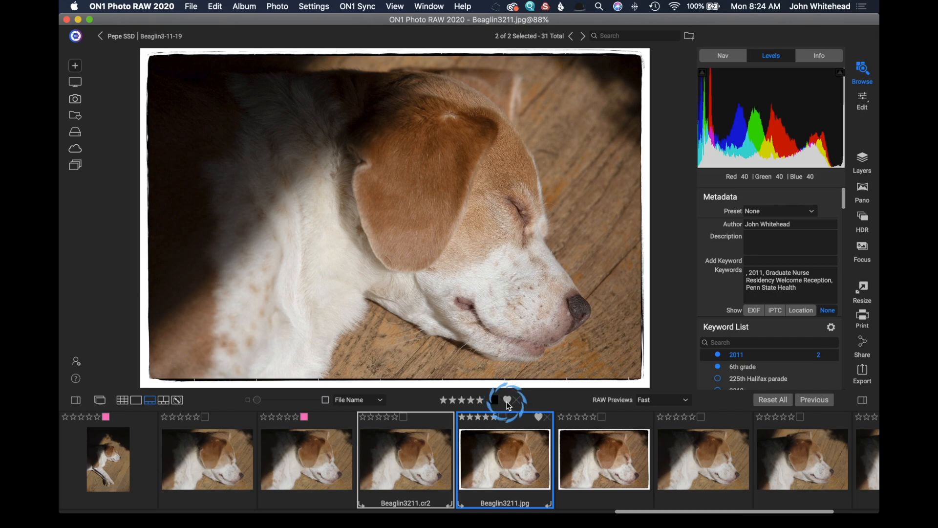
click(517, 400)
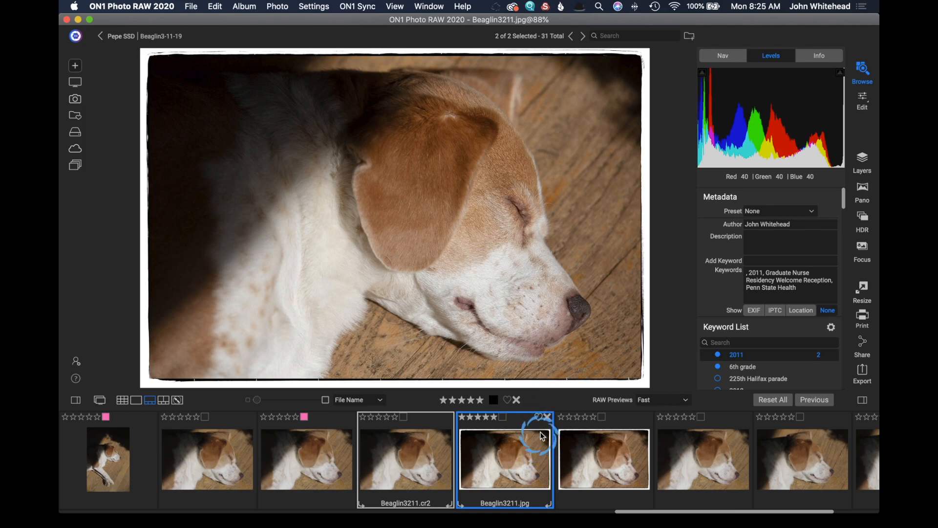
click(687, 402)
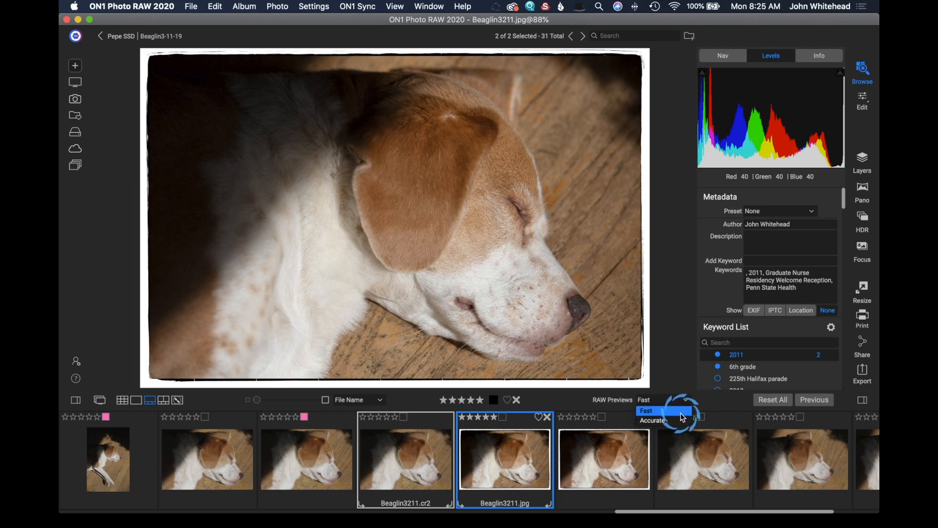
click(680, 413)
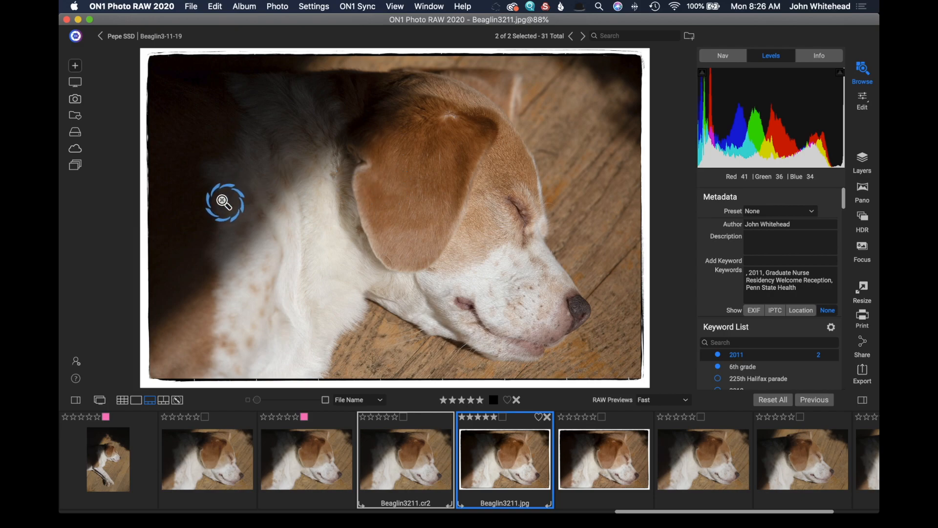
Step: Start an import from device and browse the photos found on the EOS_DIGITAL source
click(190, 6)
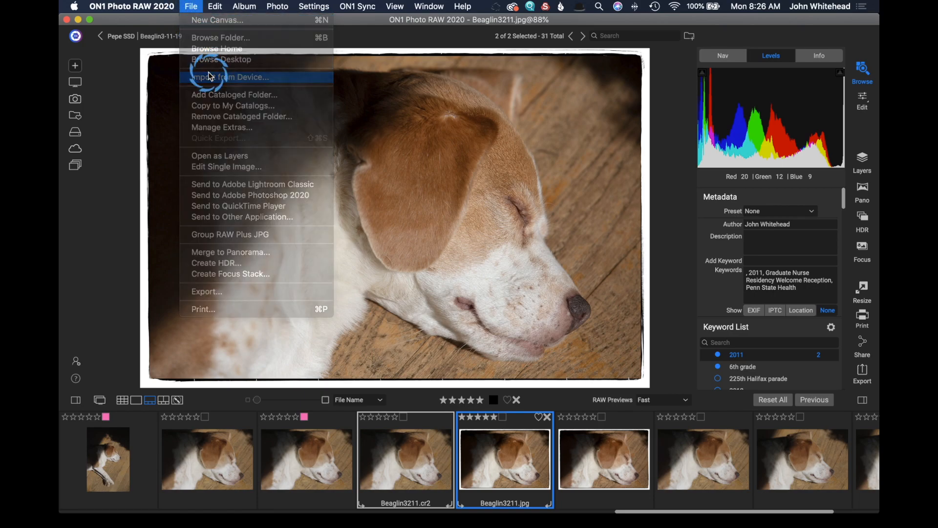
click(364, 174)
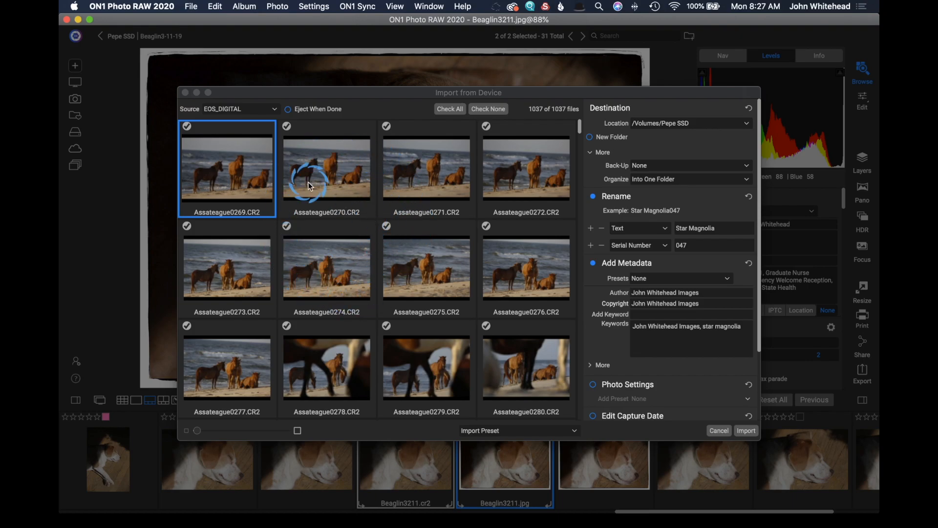
click(579, 127)
drag(580, 131, 550, 107)
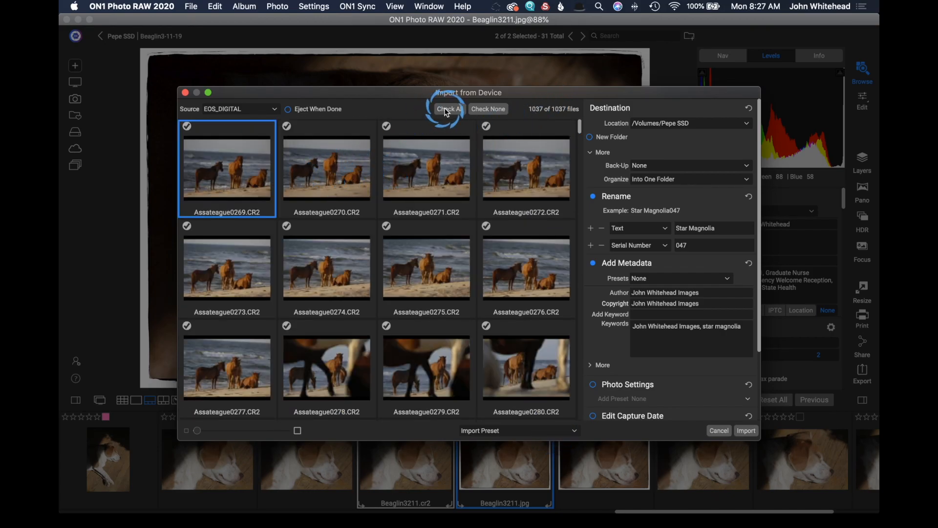
Step: Uncheck all photos, check them all again for import, and enable Eject When Done
click(482, 107)
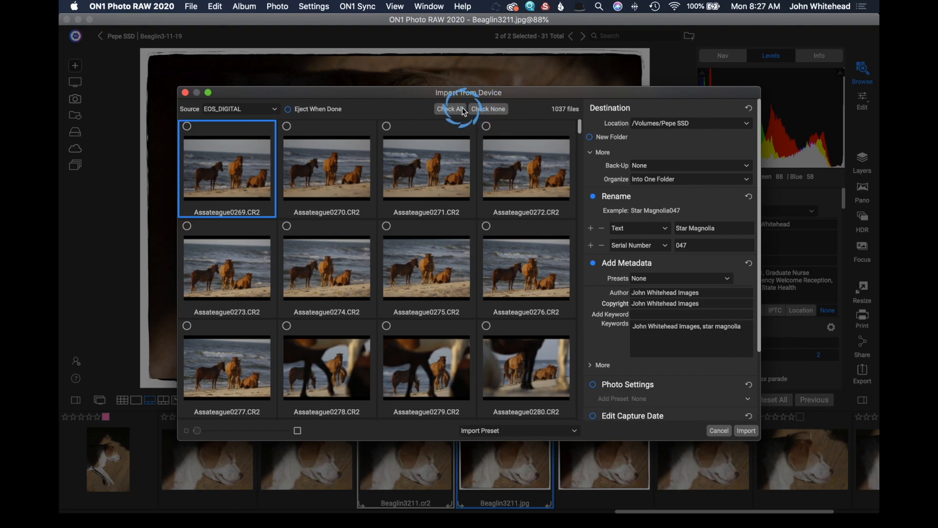
click(462, 109)
click(344, 172)
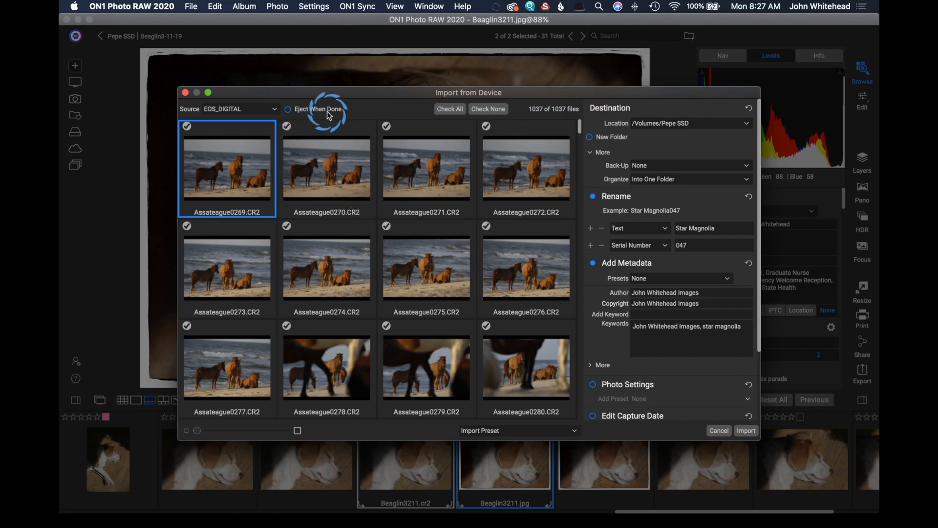
click(288, 110)
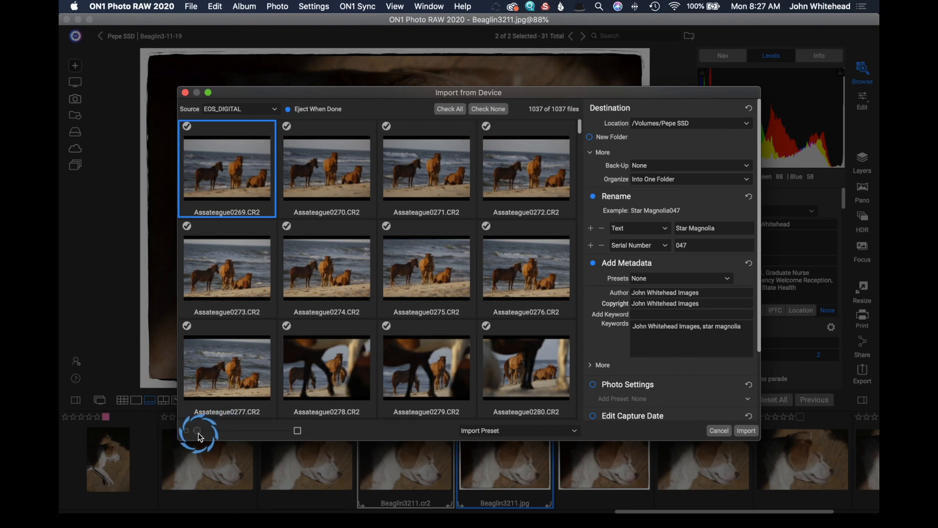
Step: Try larger thumbnail sizes for the photos in the import dialog and return them to the smallest size
drag(236, 432, 254, 438)
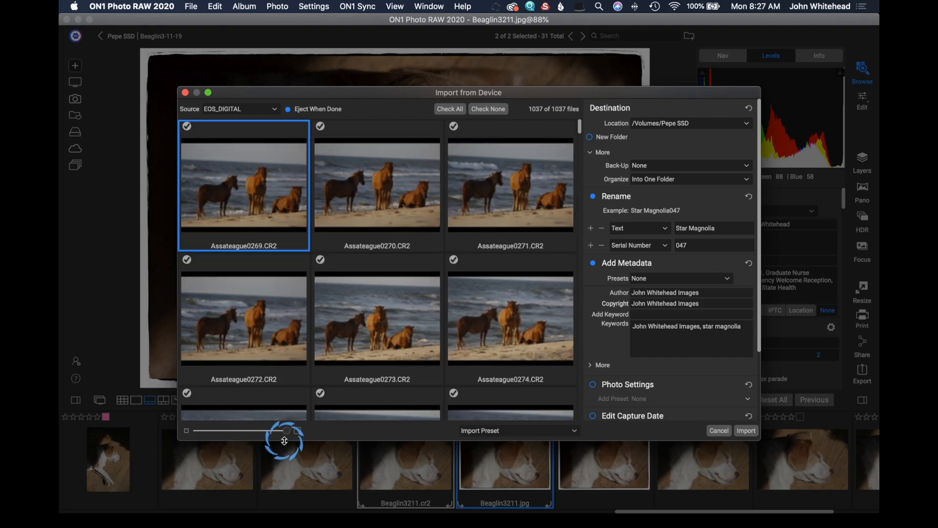
drag(287, 435, 205, 431)
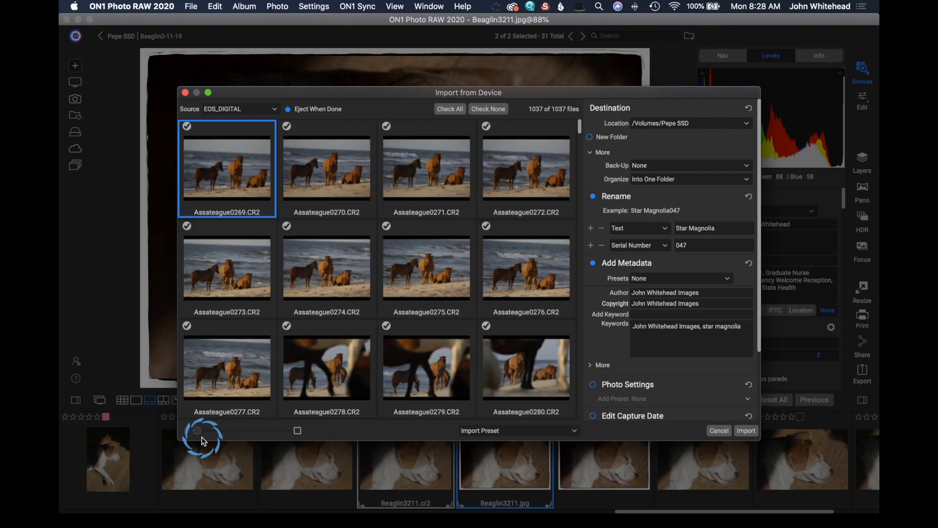
drag(197, 432, 366, 446)
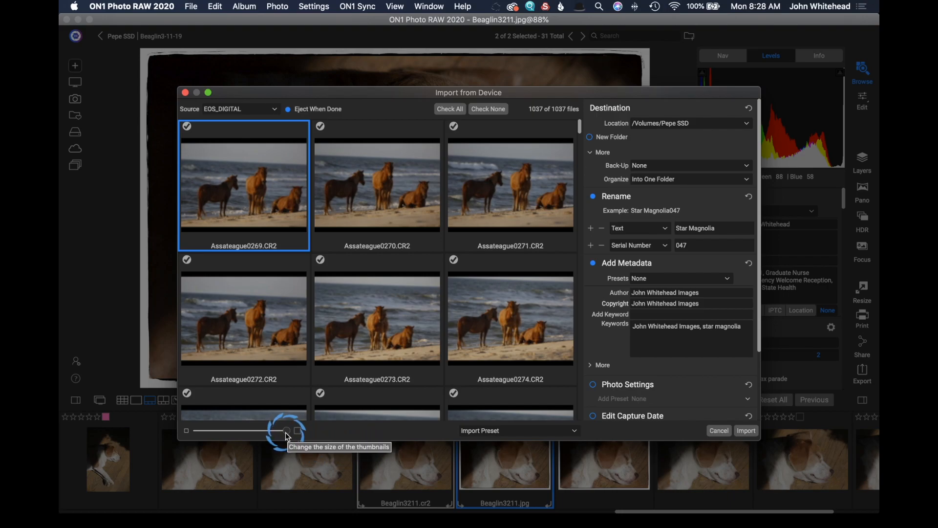
drag(286, 432, 220, 432)
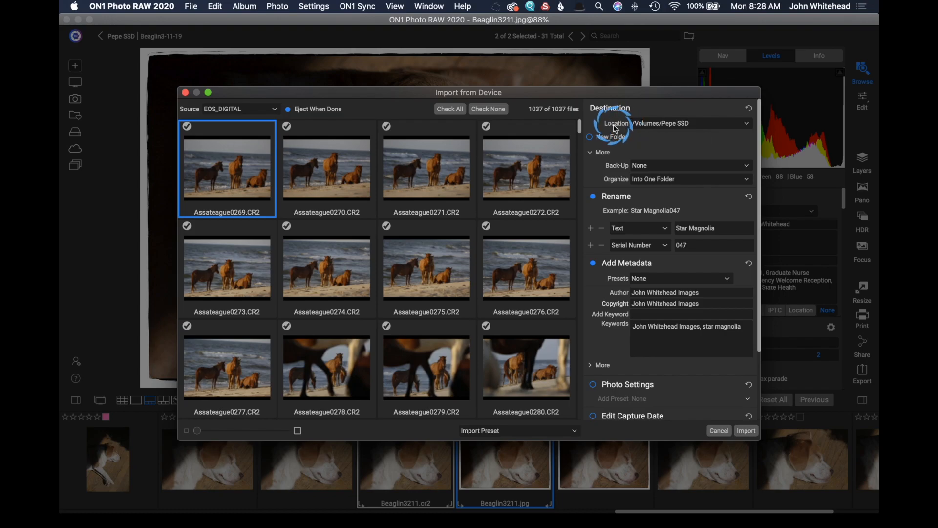
Step: Set the import to create a new destination folder named "04-23-2020 assateague"
click(591, 139)
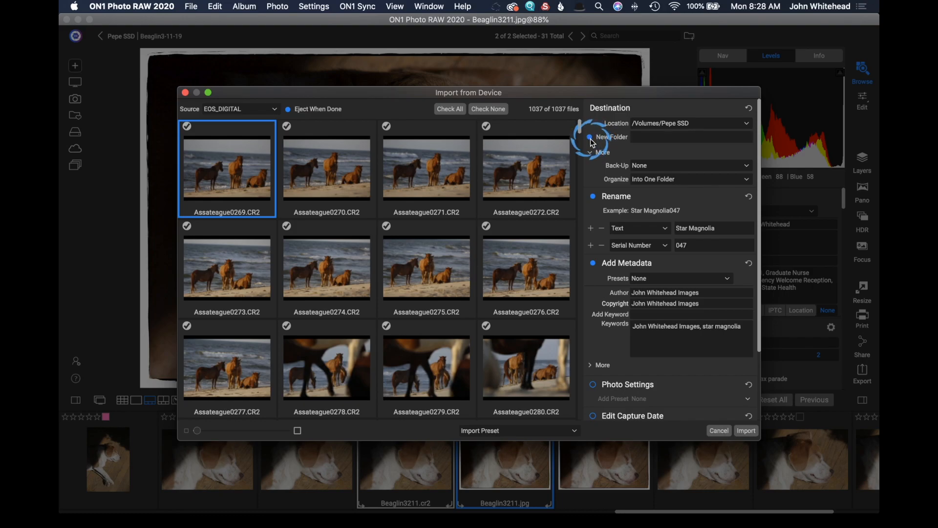
click(641, 138)
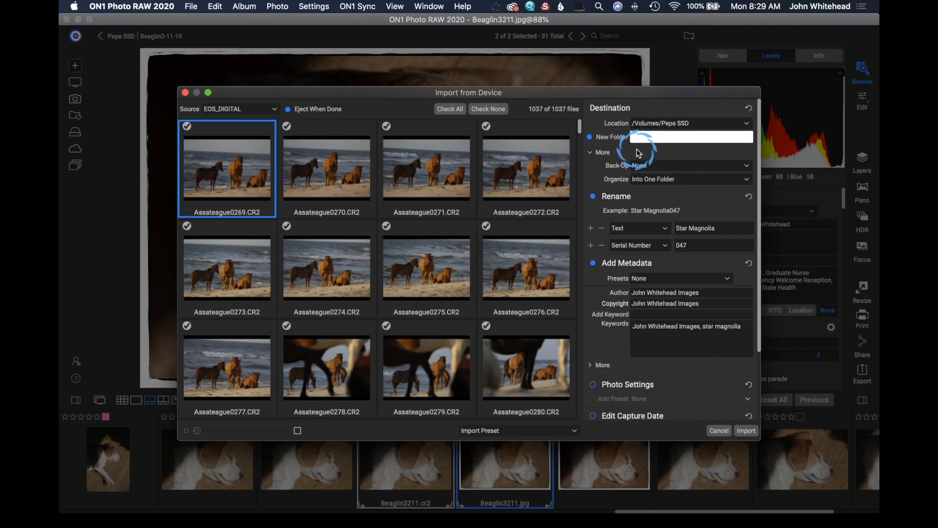
text(04-23-2020)
text(assateague)
Step: Check the back-up location choices for the import and leave the back-up set to None
click(664, 169)
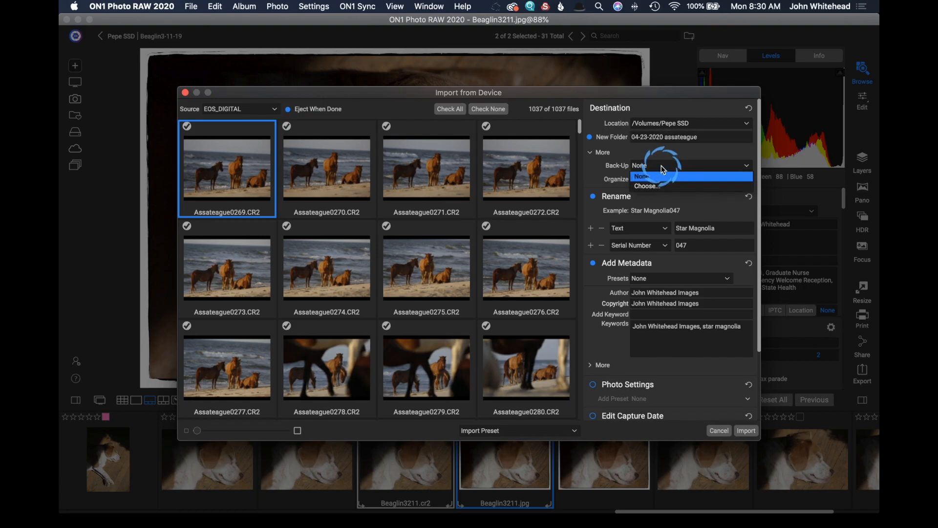
click(663, 168)
click(664, 169)
click(663, 169)
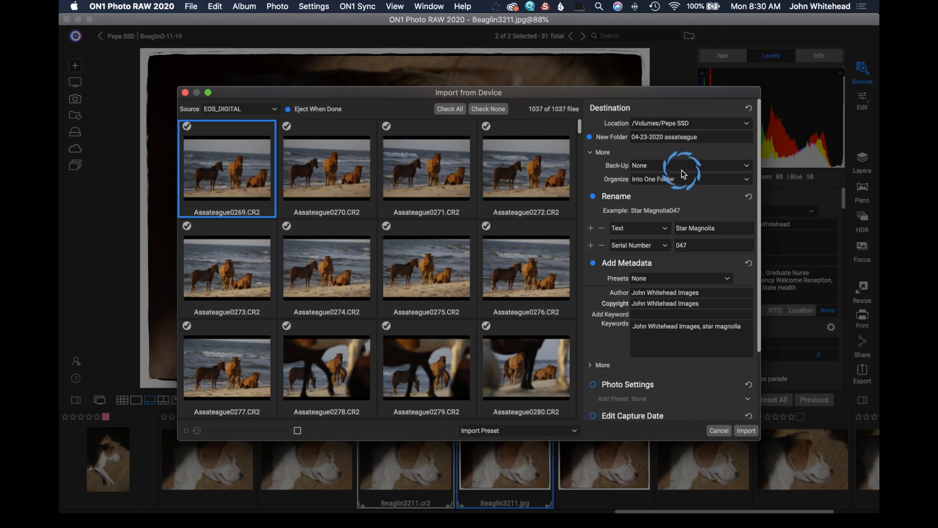
Step: Check the folder organization choices for the import and leave the photos organized into one folder
click(714, 183)
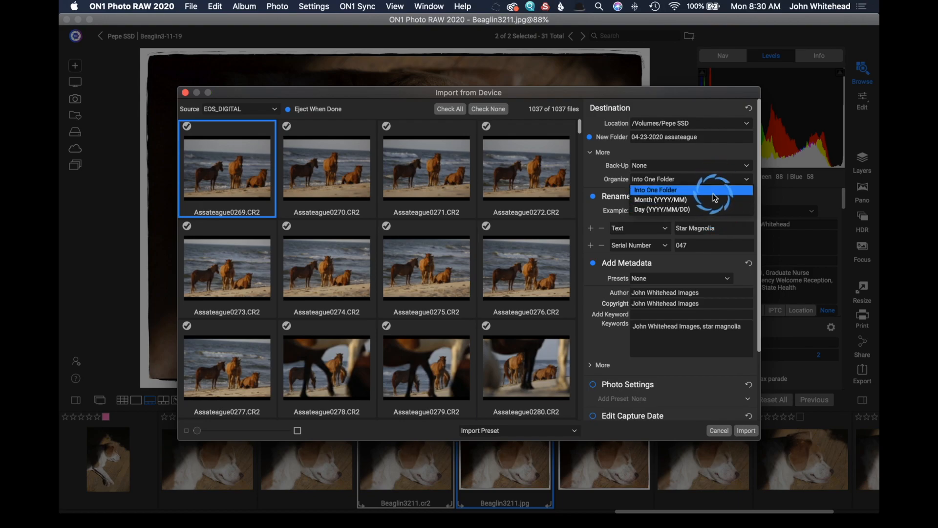
click(713, 192)
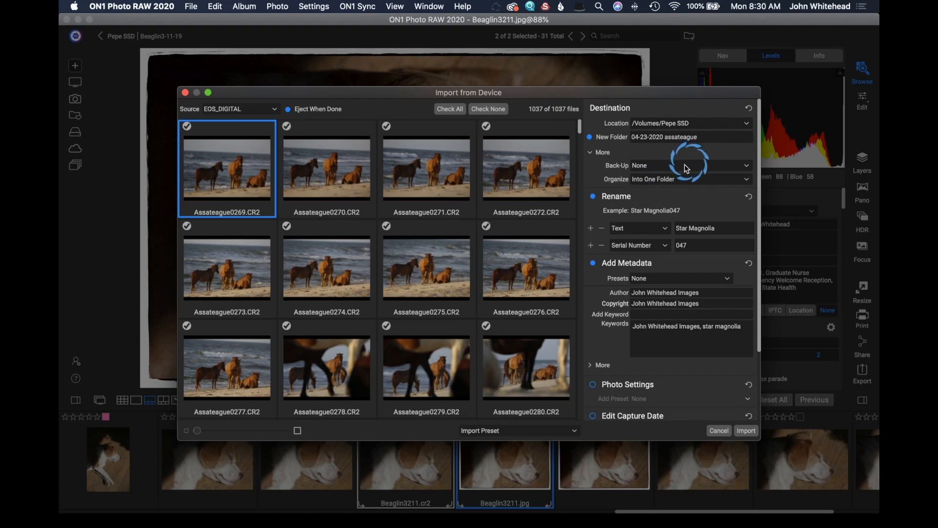
click(671, 178)
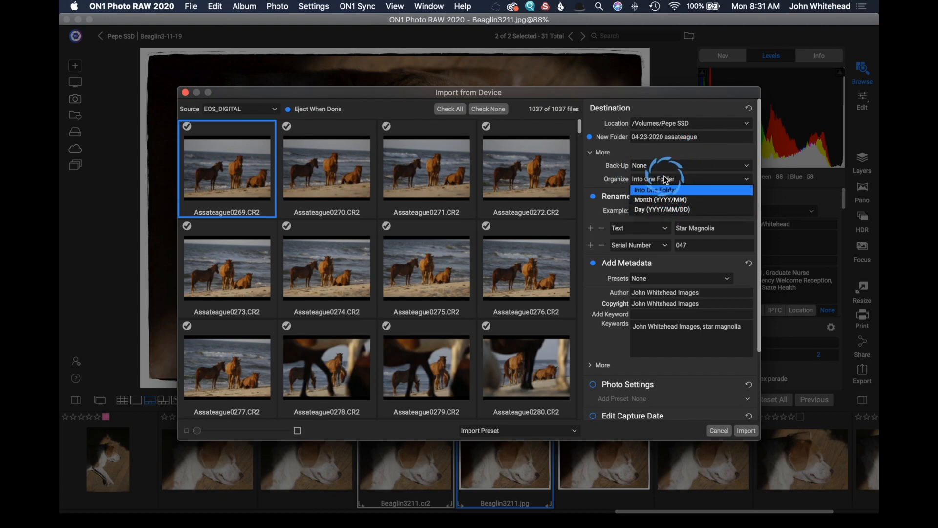
click(663, 177)
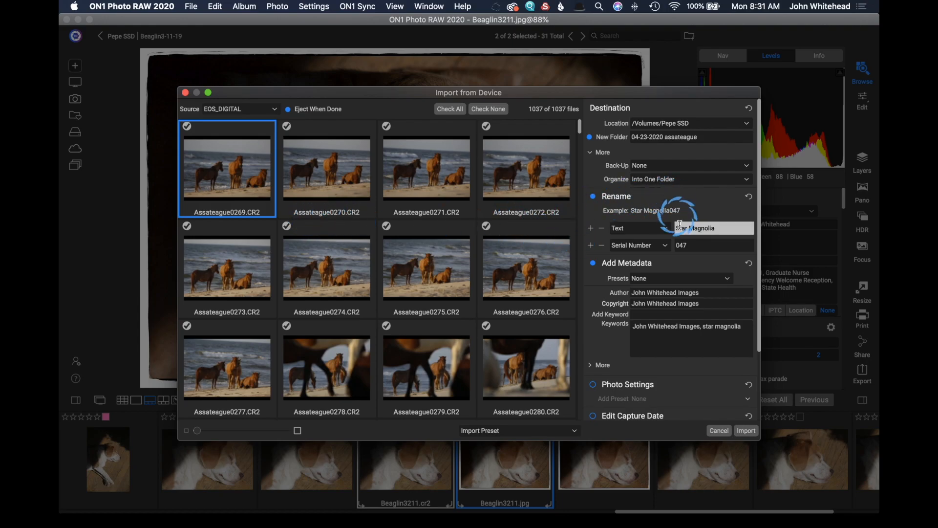
Step: Set the import's rename pattern to the text "assateaguehorses" followed by a serial number starting at 0001
click(716, 229)
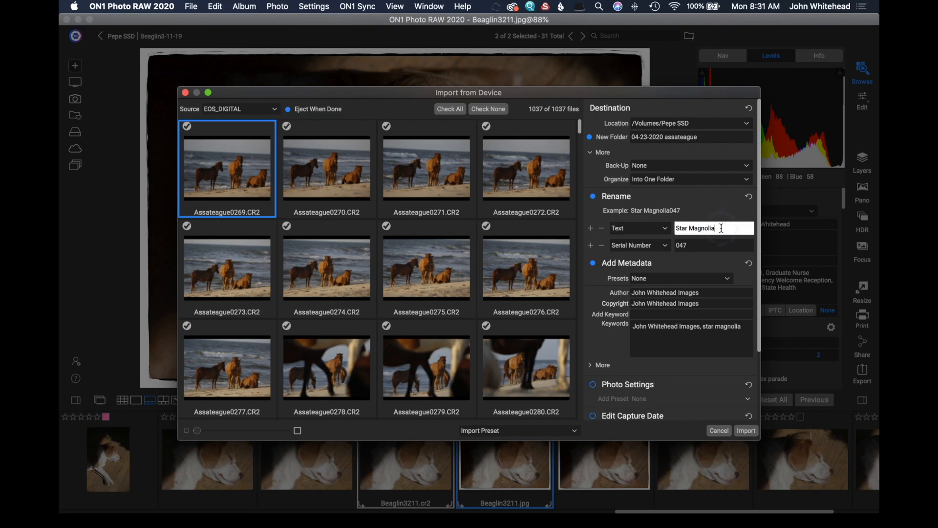
triple_click(722, 228)
click(680, 301)
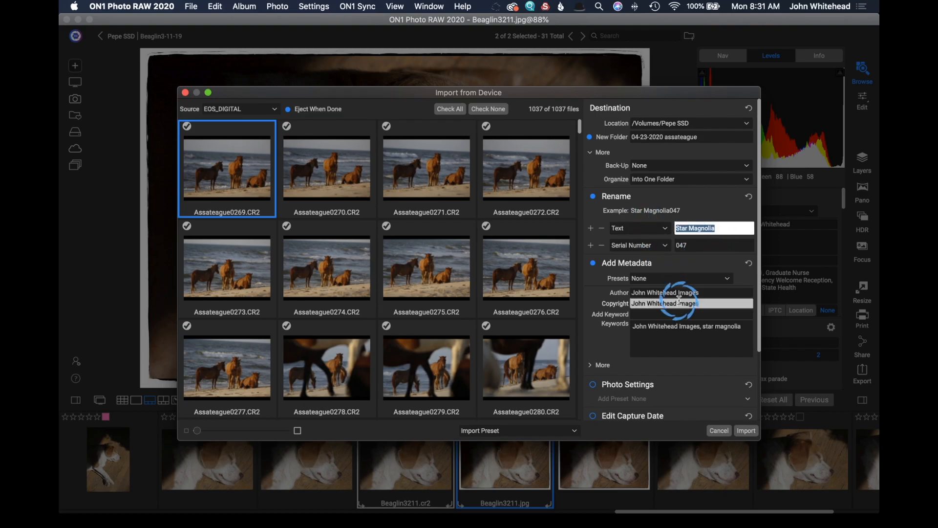
text(a)
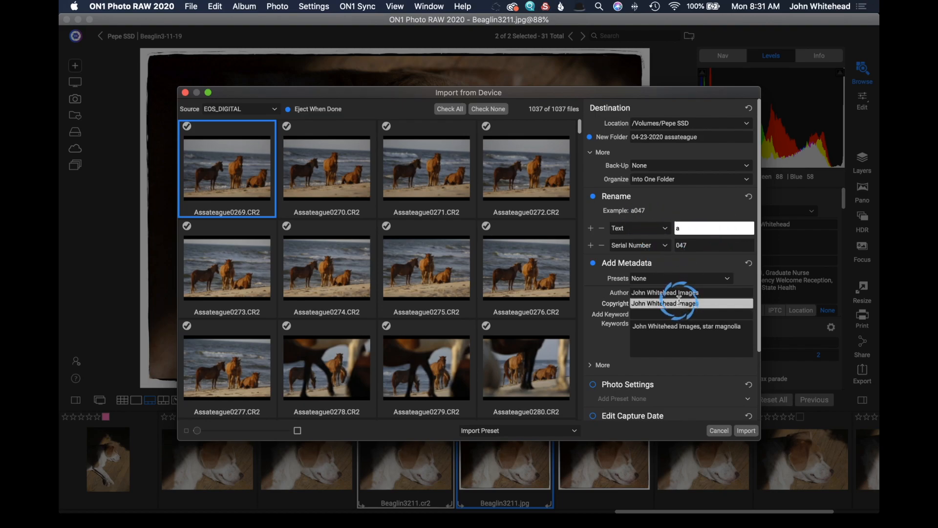
text(ssateag)
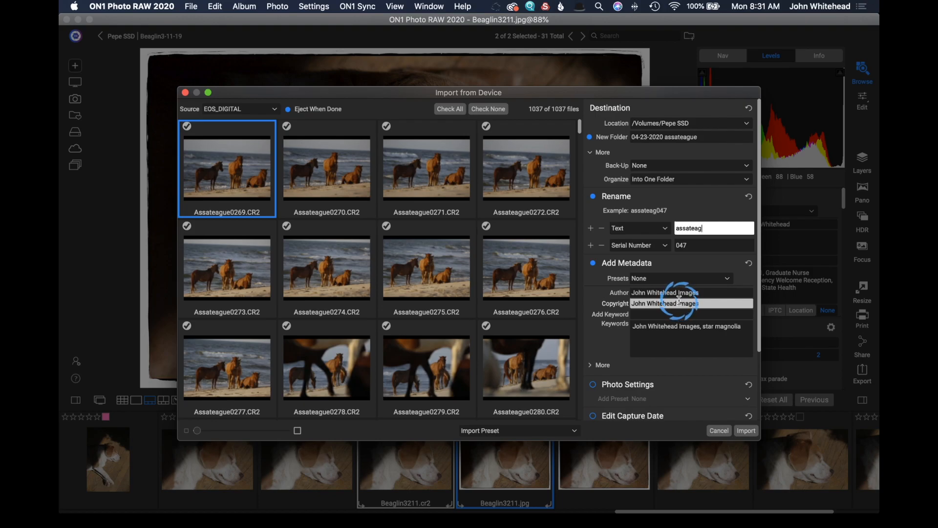
text(uehorses)
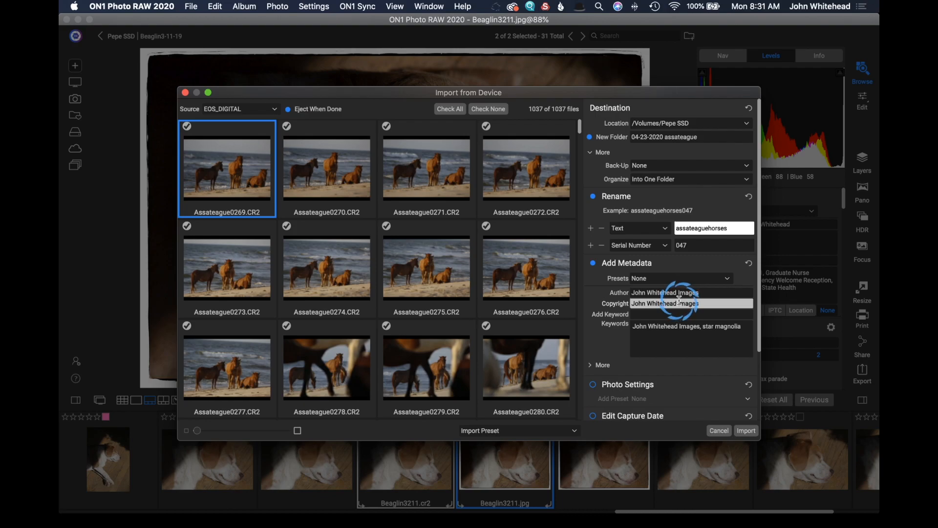
double_click(682, 244)
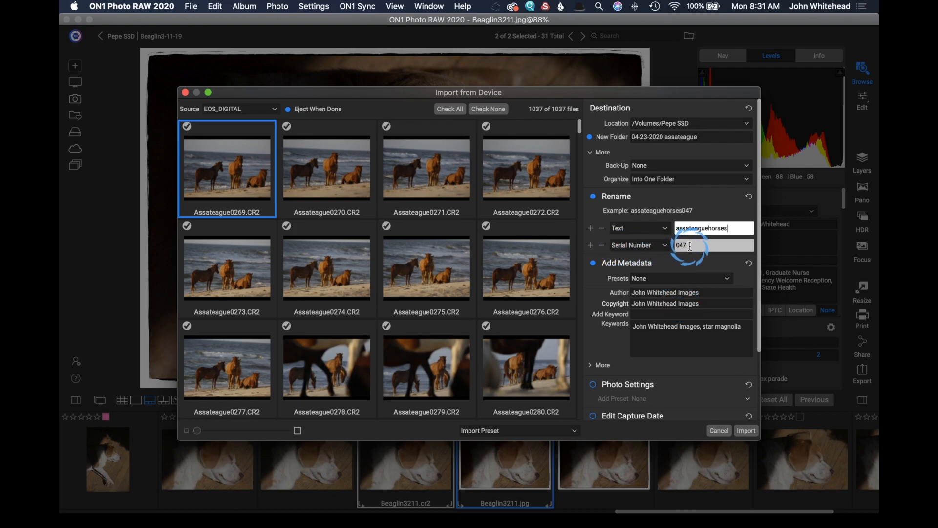
text(001)
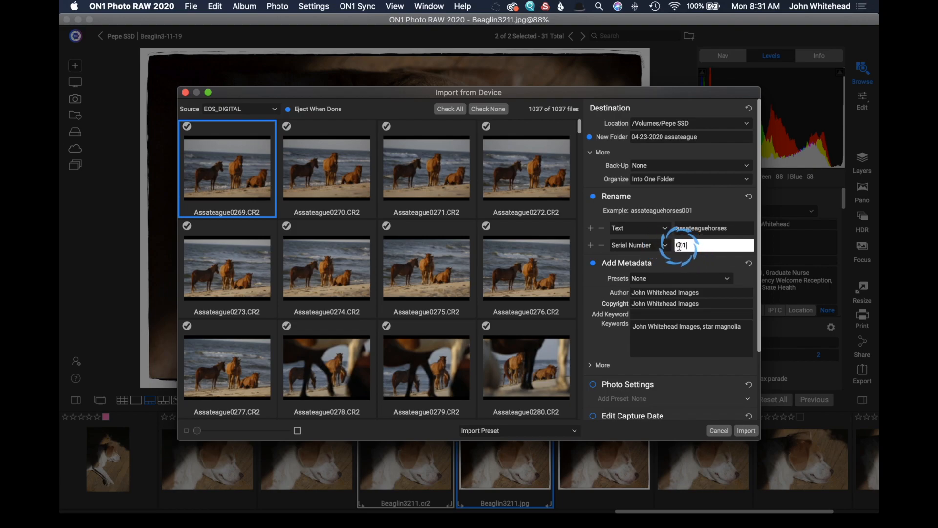
text(0)
Step: Check the naming choices for both rename elements without changing them, and briefly collapse the Rename section
click(658, 246)
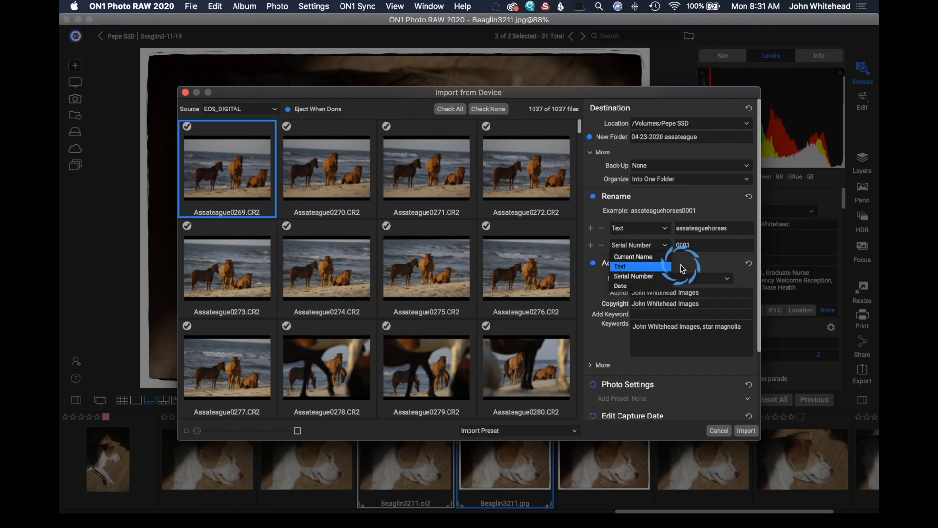
click(710, 265)
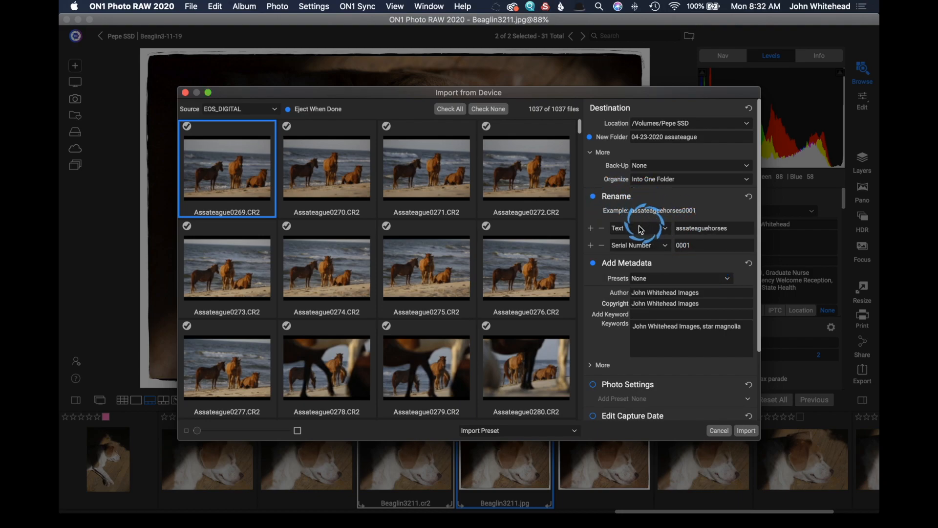
click(666, 228)
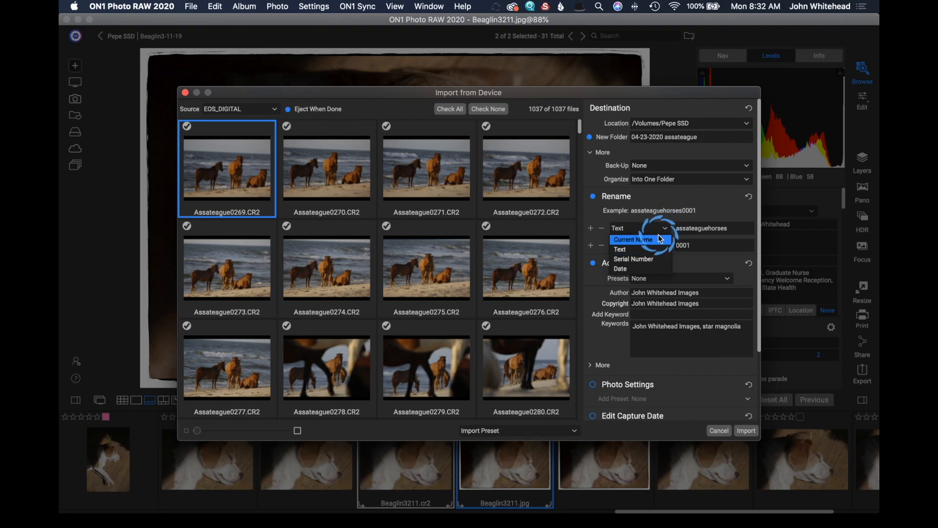
click(670, 228)
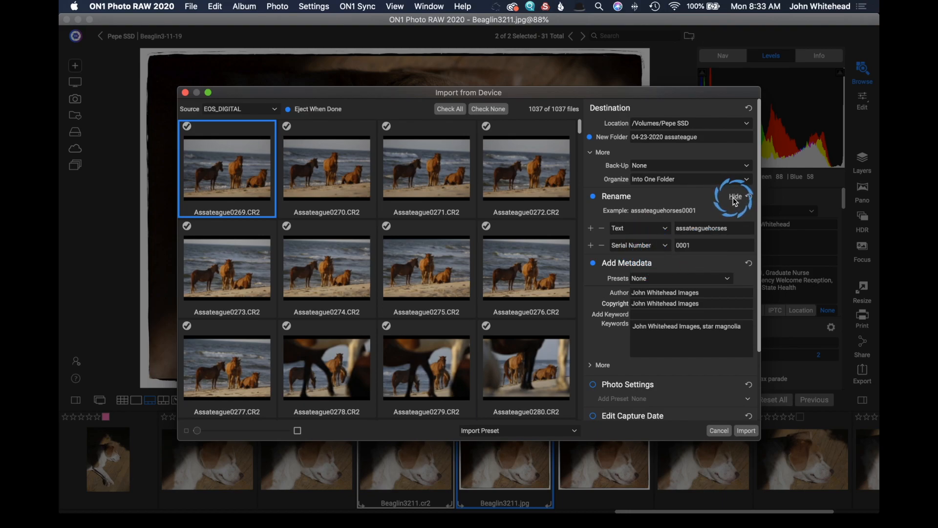
click(735, 201)
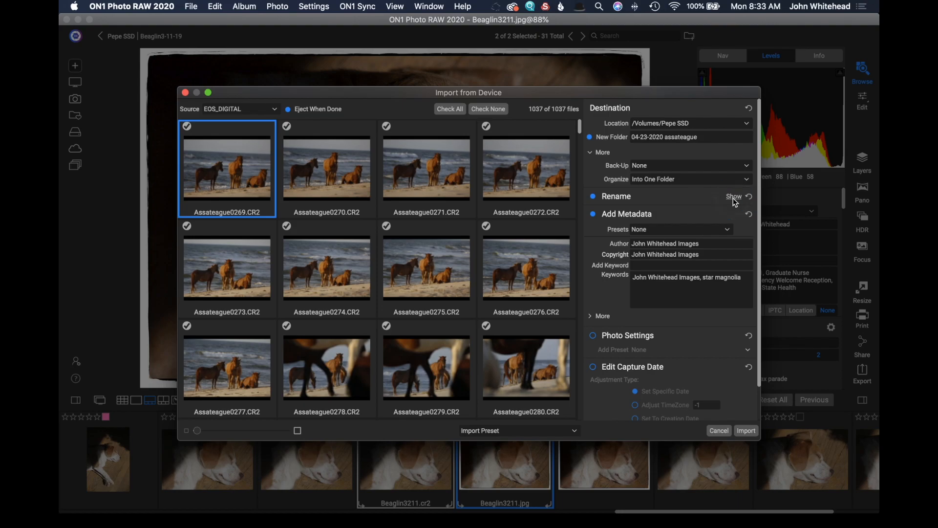
click(735, 200)
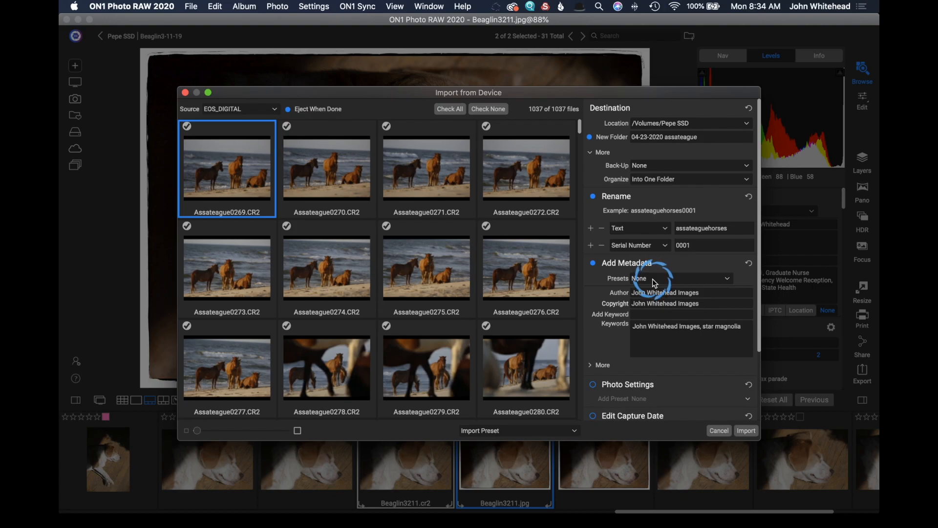
Step: Expand the additional import metadata and look through its description, EXIF, contact, content, image, status and copyright fields
click(600, 368)
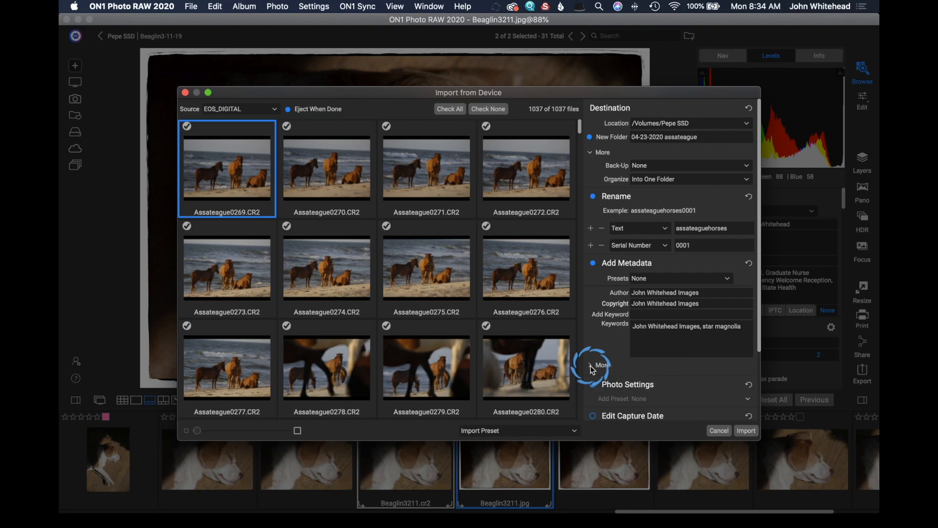
click(666, 343)
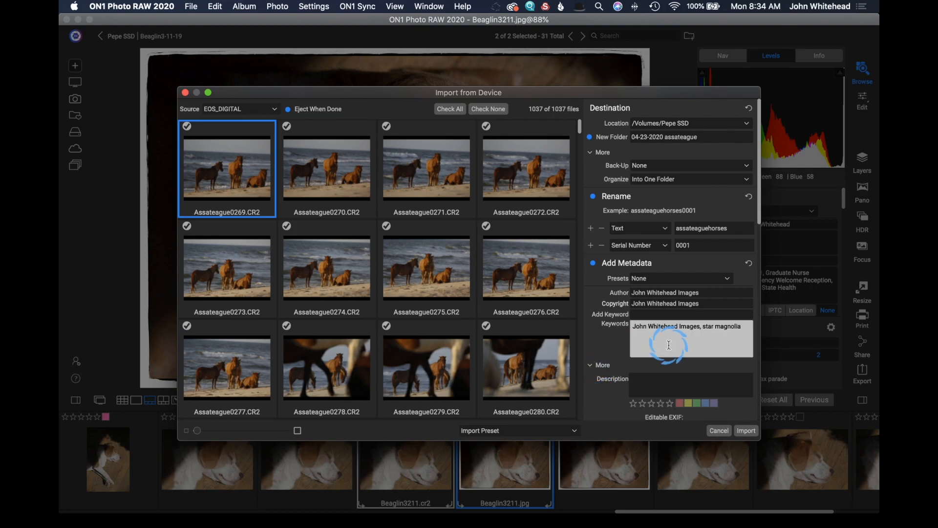
scroll(669, 345, down, 3)
scroll(669, 345, down, 4)
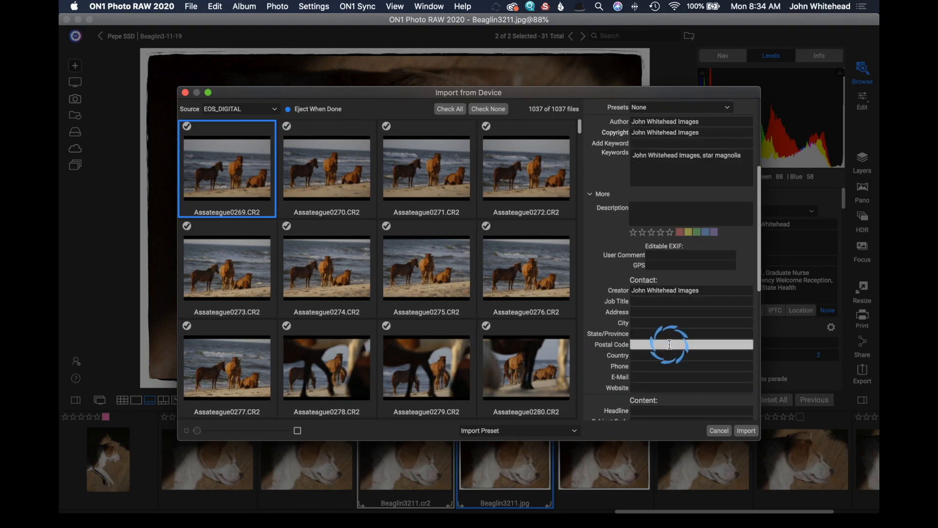
scroll(670, 344, down, 7)
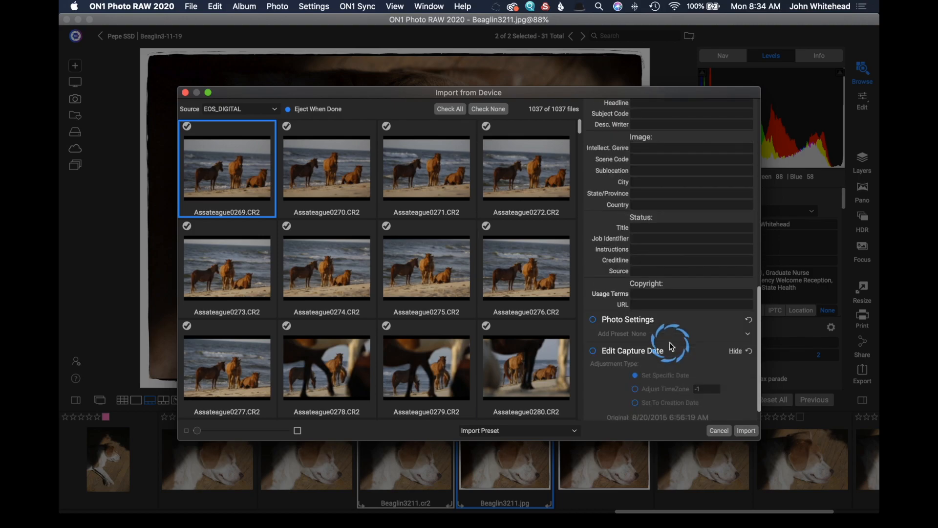
scroll(673, 347, up, 5)
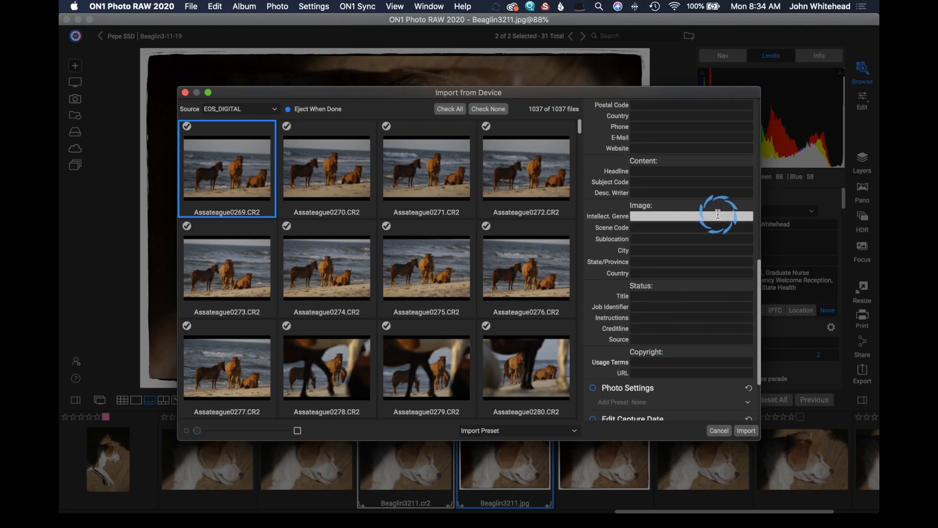
scroll(708, 252, up, 6)
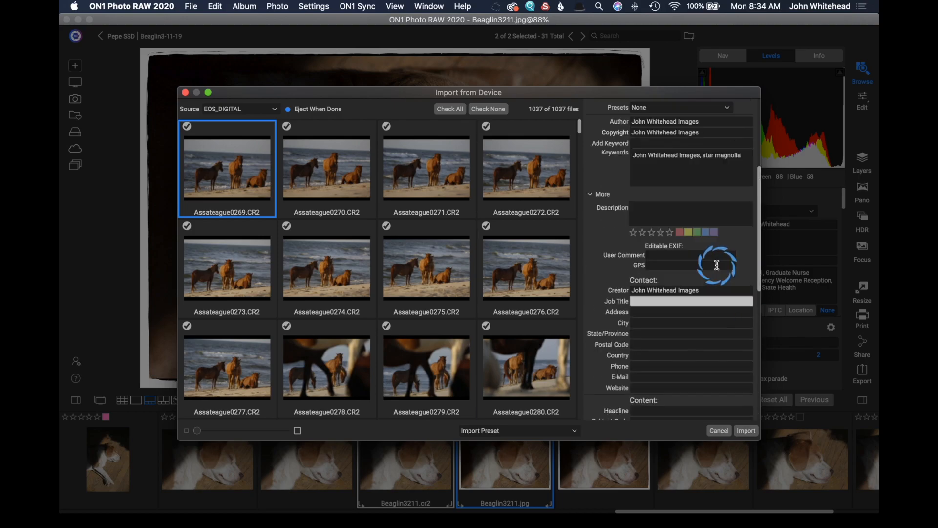
scroll(707, 307, down, 1)
scroll(706, 307, down, 2)
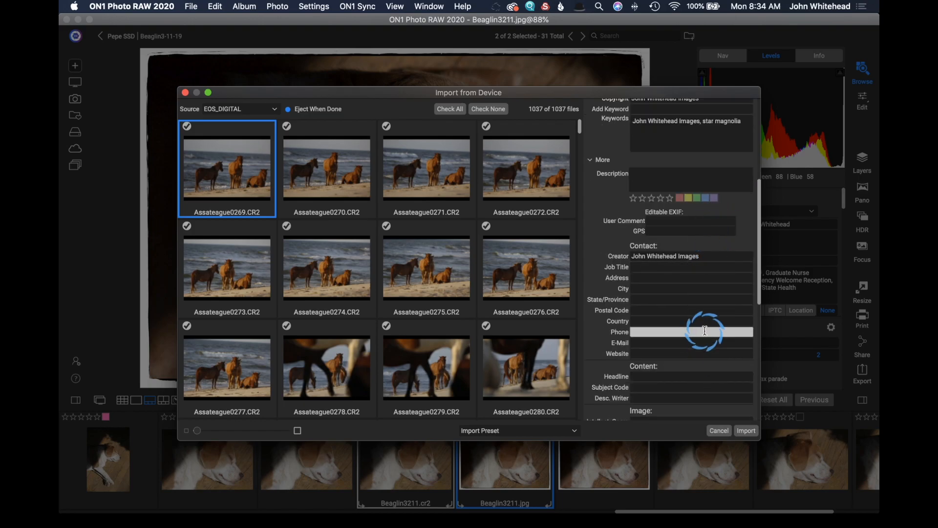
scroll(703, 346, up, 4)
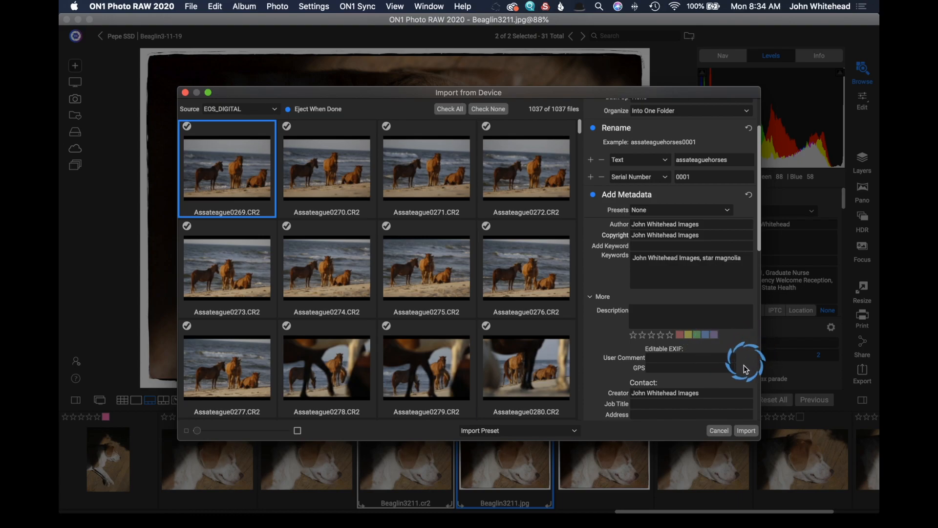
scroll(738, 378, up, 2)
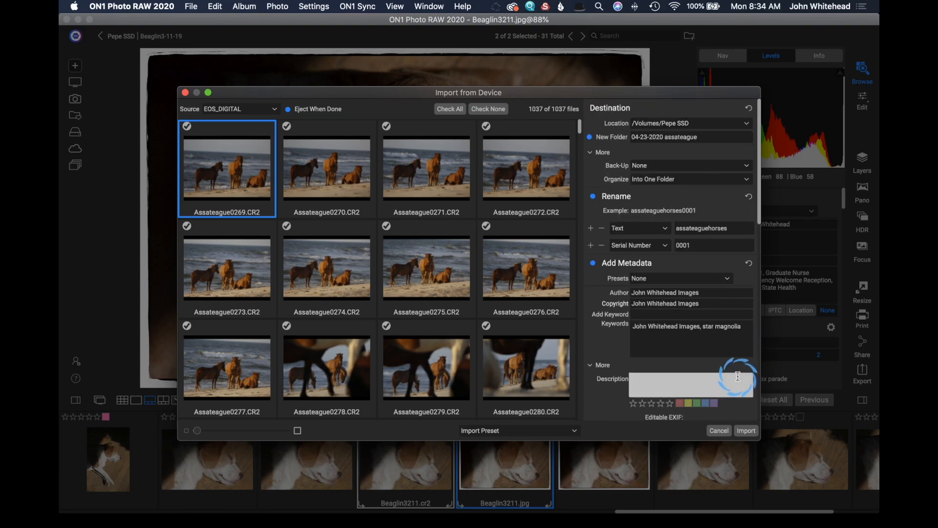
Step: Save all the current import metadata as a new metadata preset named "jwimages"
click(730, 279)
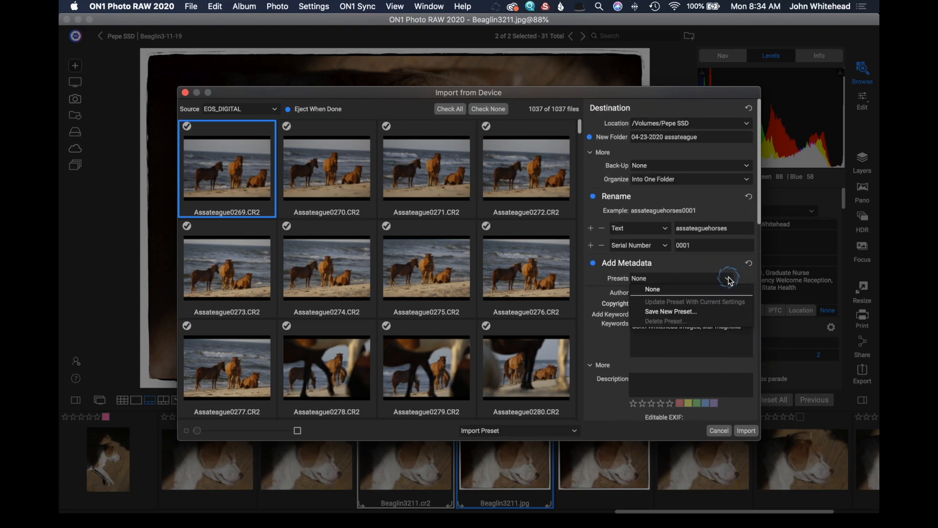
click(717, 312)
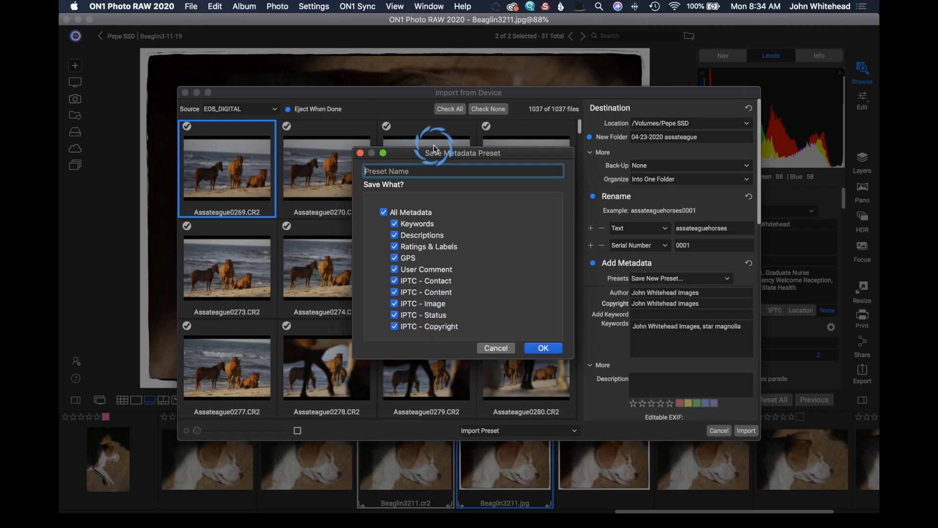
text(jwimages)
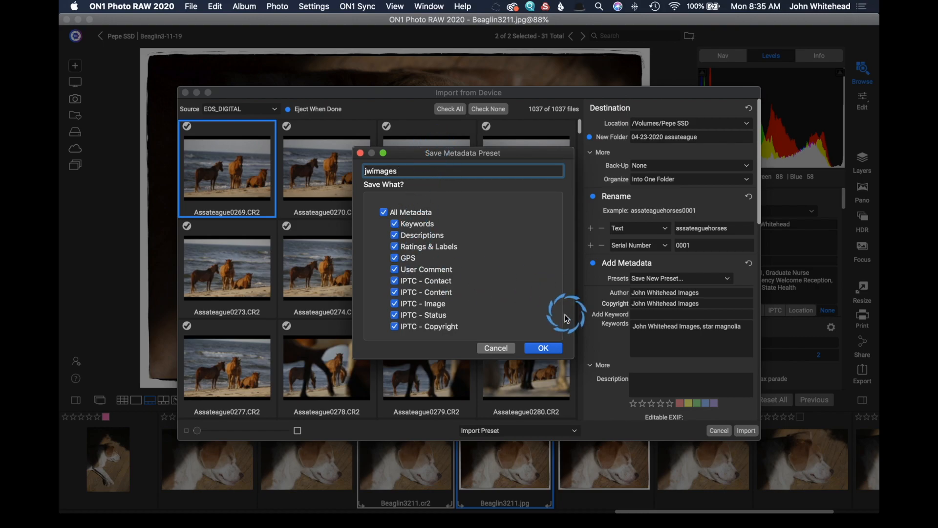
click(543, 348)
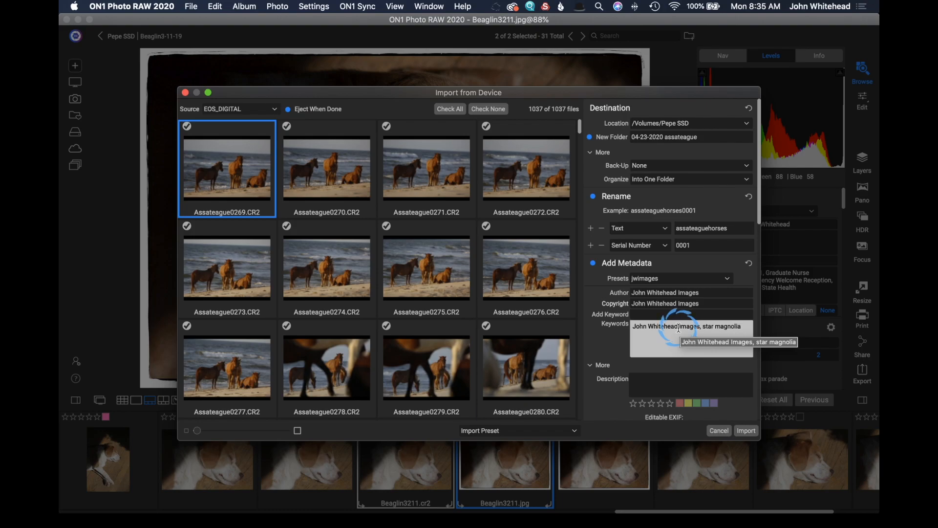
Step: Enter the import metadata description "Photographs of horses at Assateague National Park. Date"
scroll(679, 329, down, 5)
scroll(672, 312, up, 1)
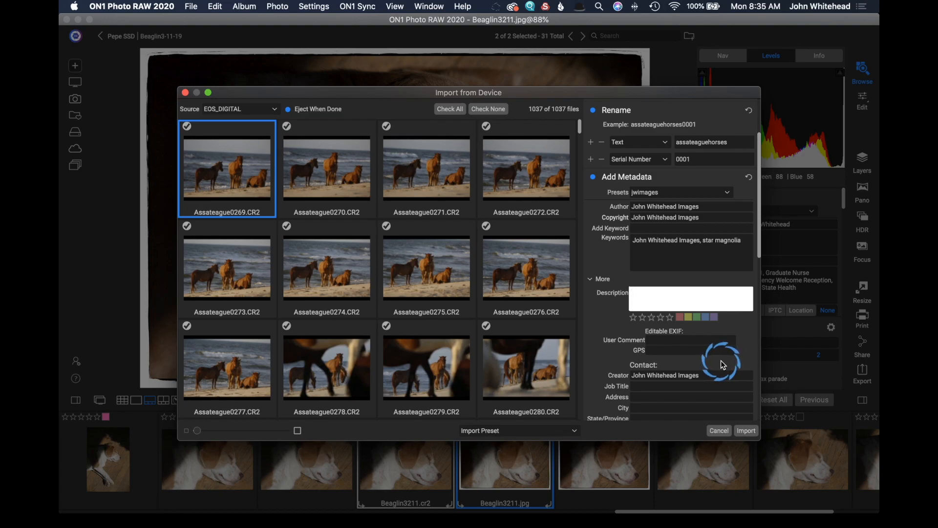
text(Photographs of hors)
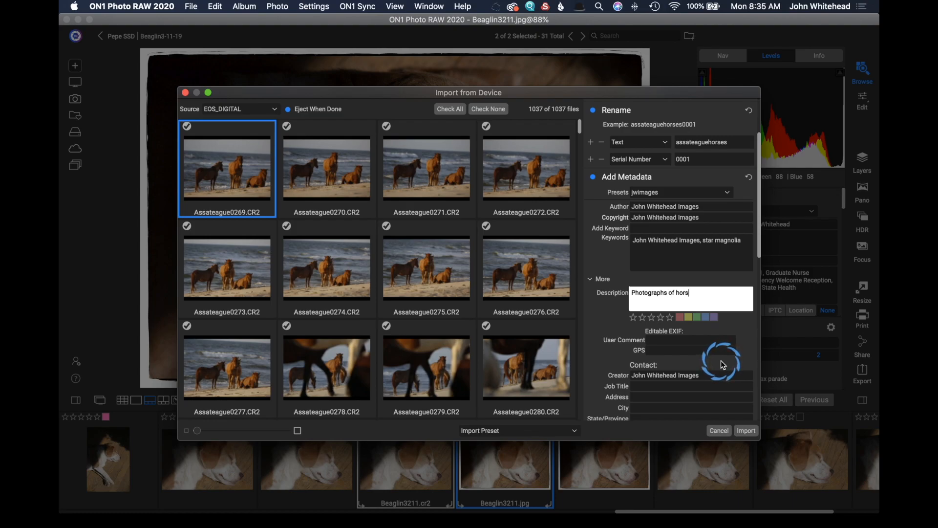
text(es at Assateague National Park.  Date)
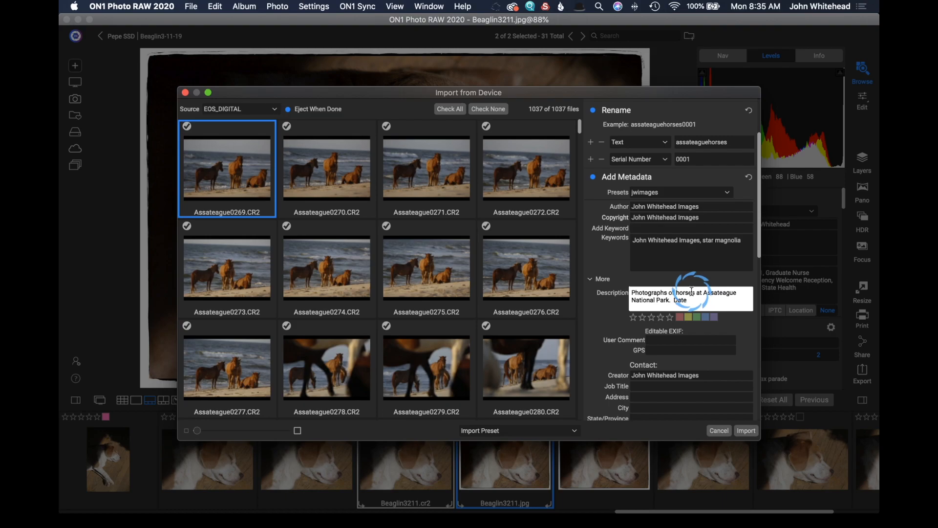
scroll(684, 303, down, 5)
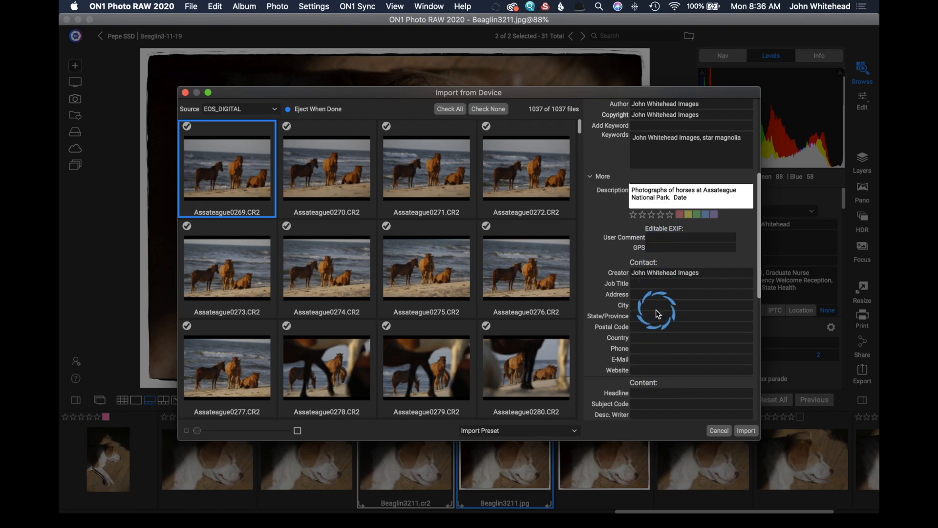
scroll(656, 312, up, 7)
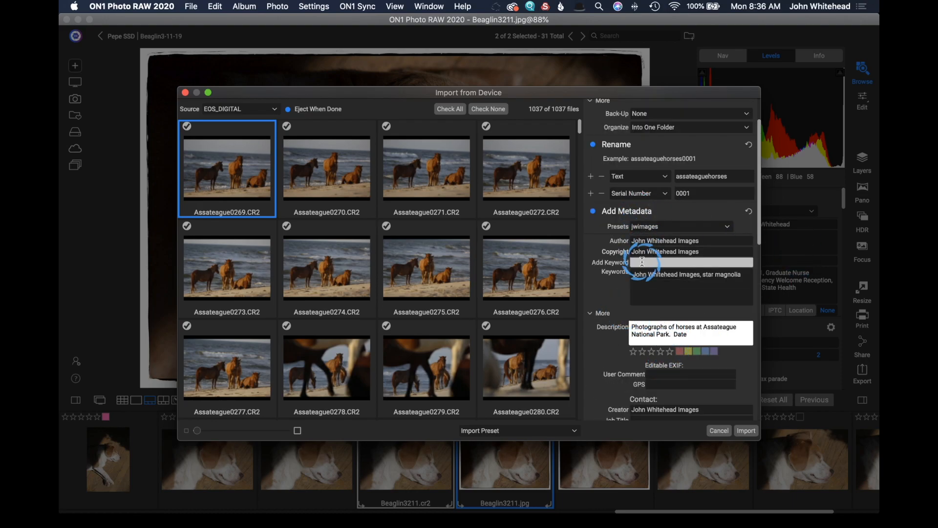
Step: Examine the Photo Settings and Edit Capture Date import options, briefly enabling Photo Settings and disabling it again
scroll(650, 273, down, 15)
scroll(684, 364, down, 7)
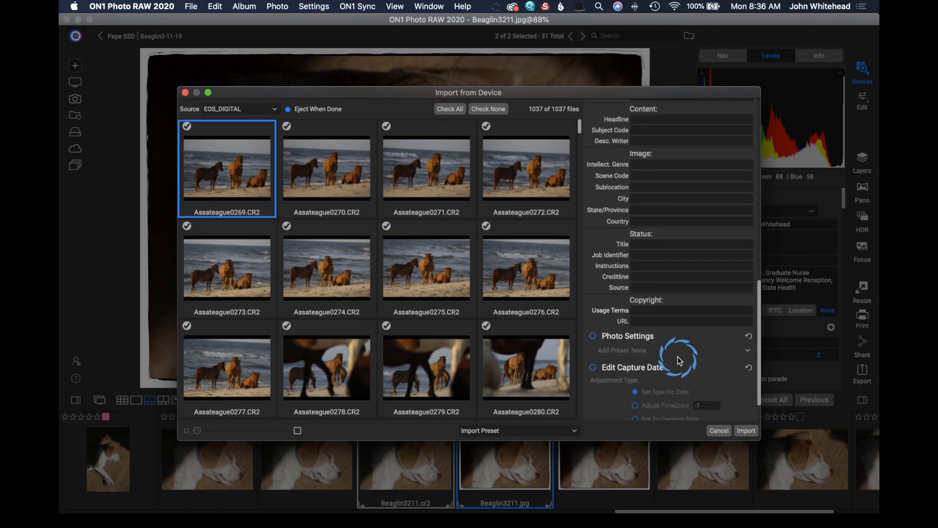
click(611, 303)
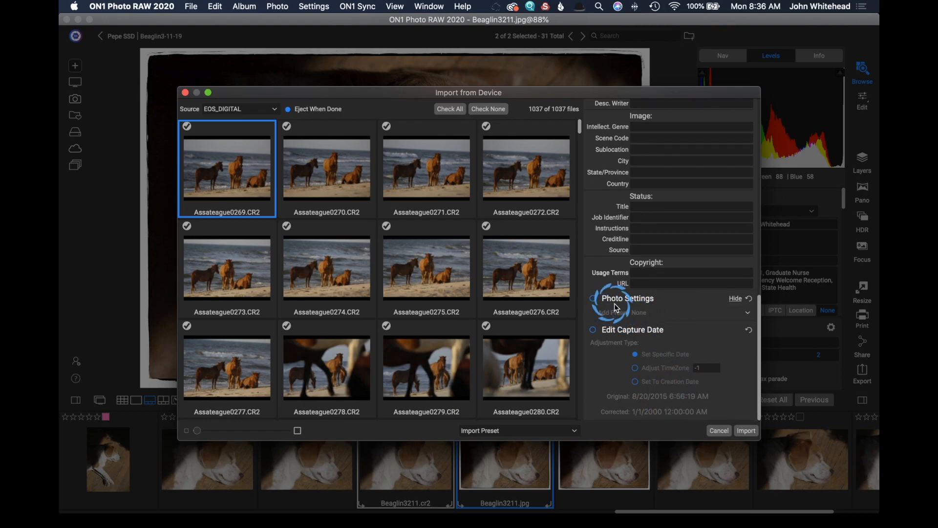
click(689, 312)
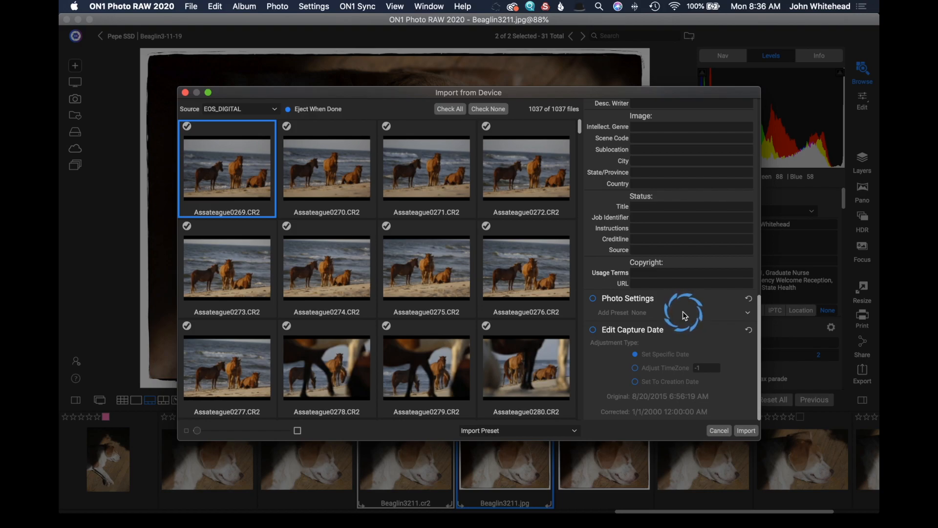
click(593, 300)
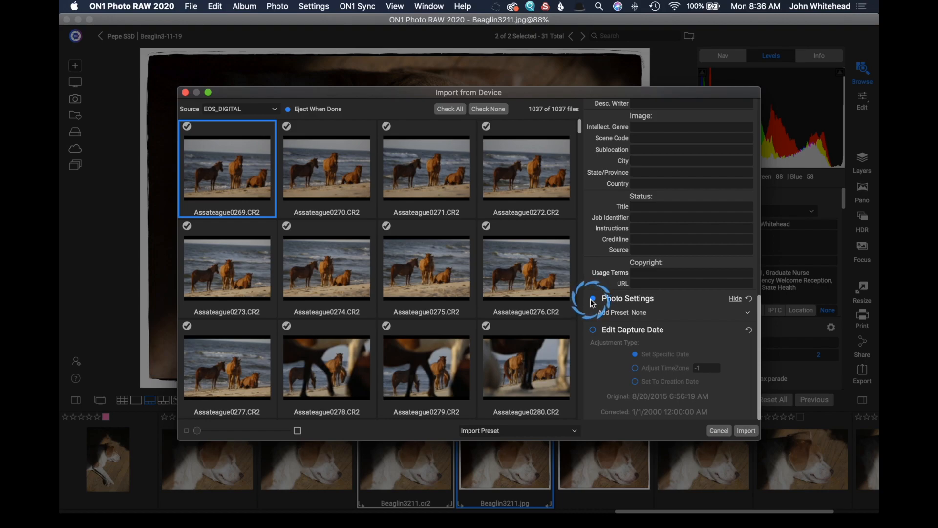
click(592, 300)
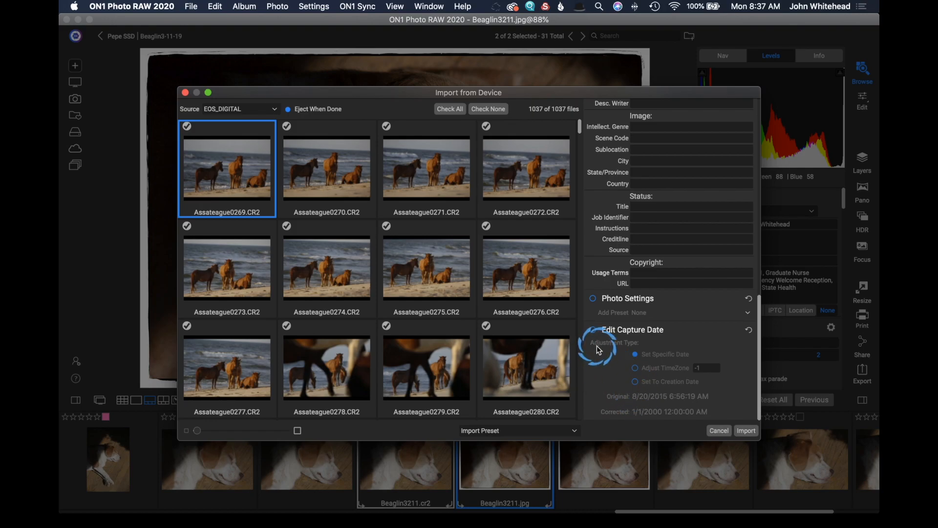
Step: Start importing all the checked photos from EOS_DIGITAL and show the destination folder in Filmstrip view
click(745, 430)
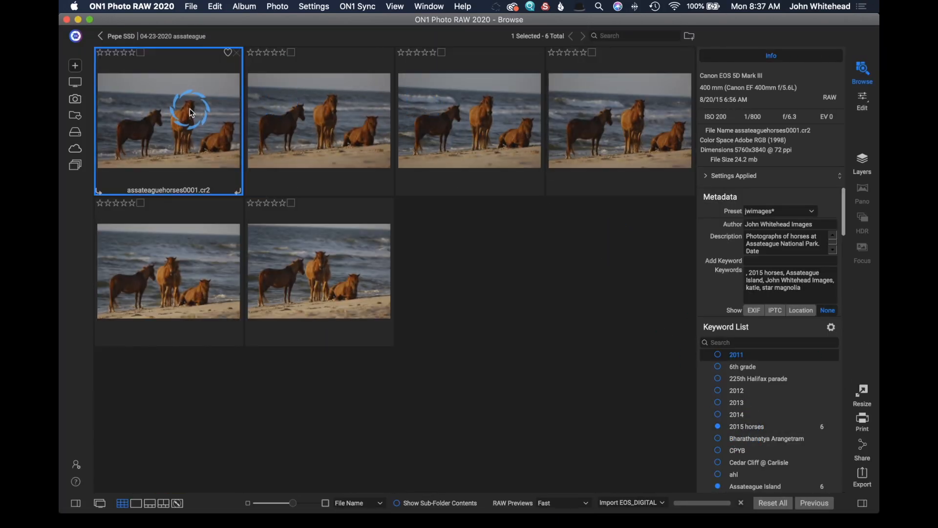
click(149, 503)
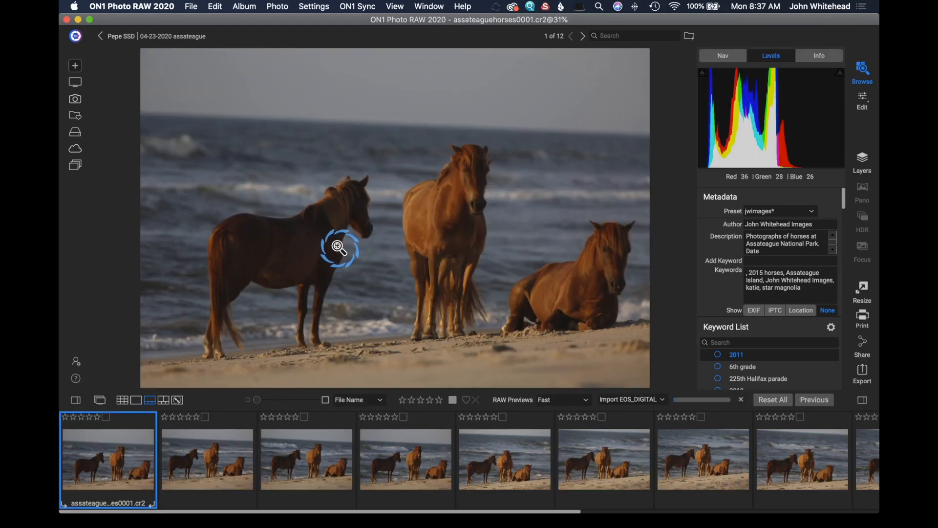
Step: Browse the imported horse photos one by one up to assateaguehorses0016.cr2, then back to assateaguehorses0011.cr2
key(Right)
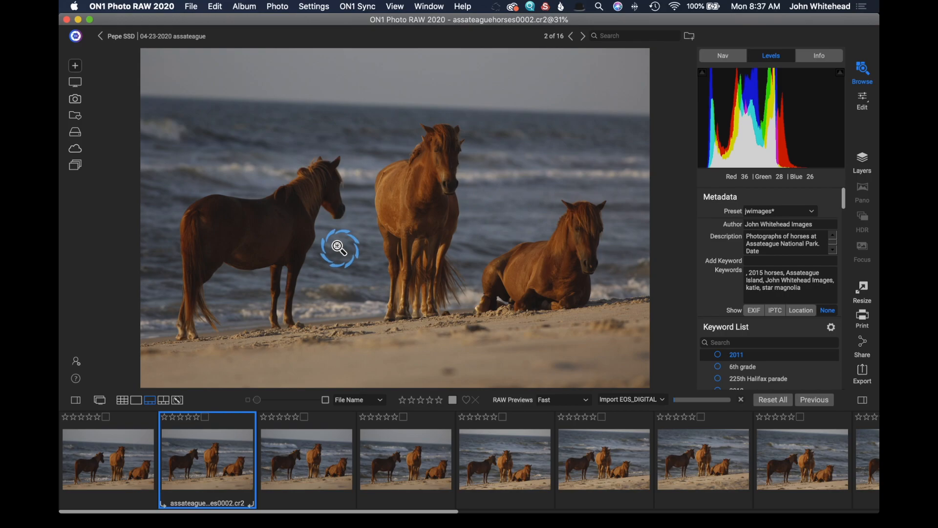
key(Right)
key(Right)
key(Right)
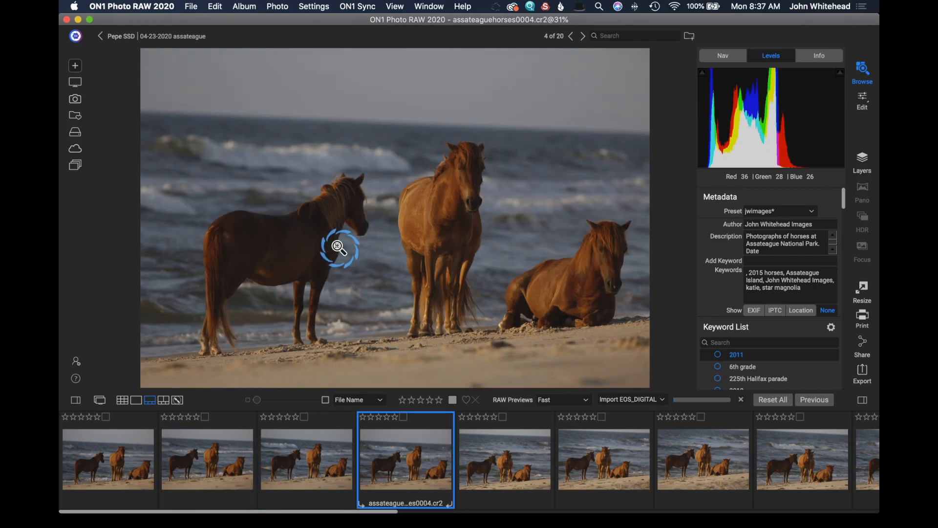
key(Right)
key(Right)
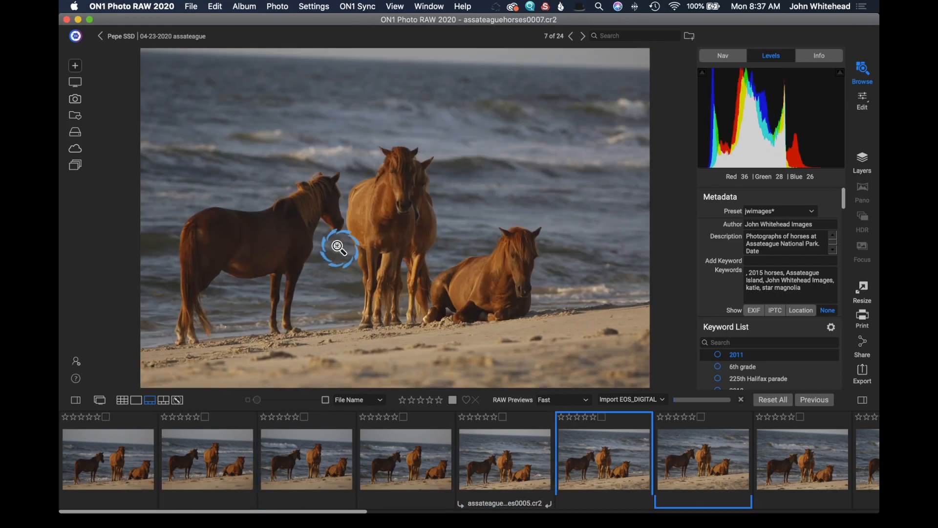
key(Right)
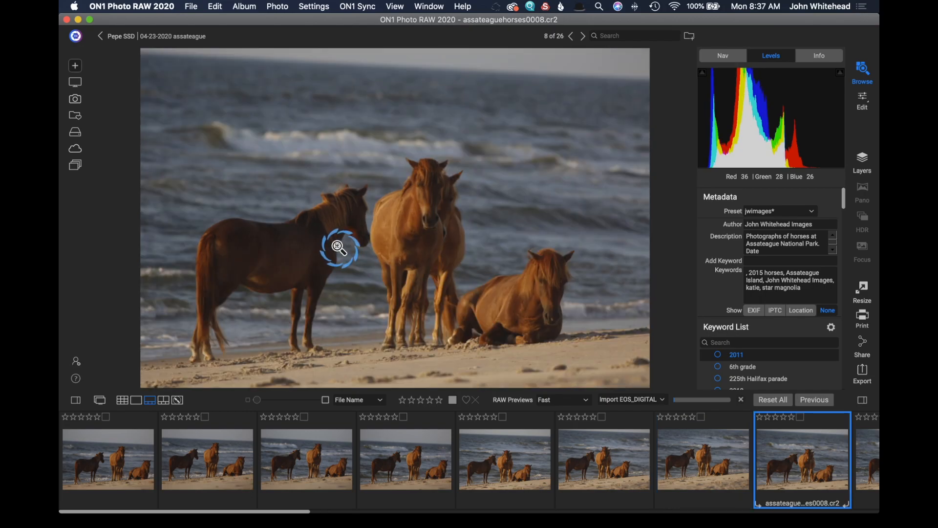
key(Right)
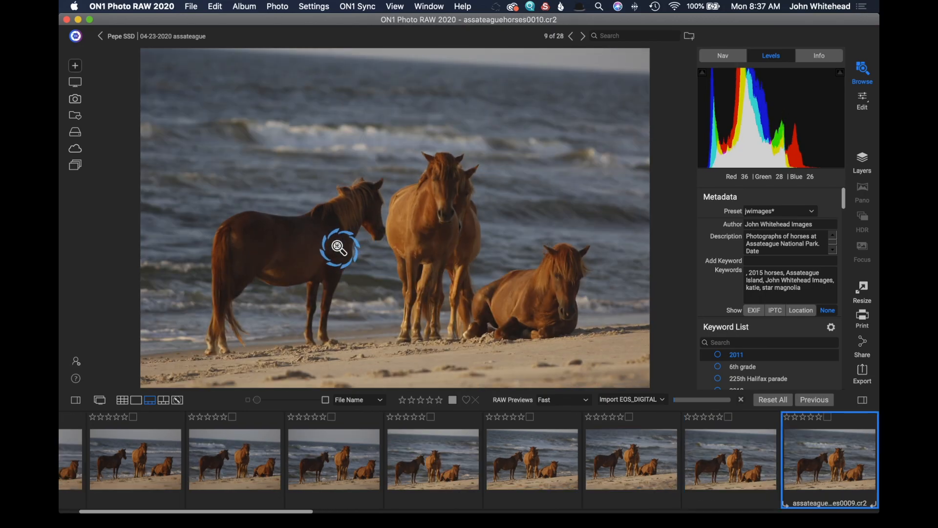
key(Right)
key(Right)
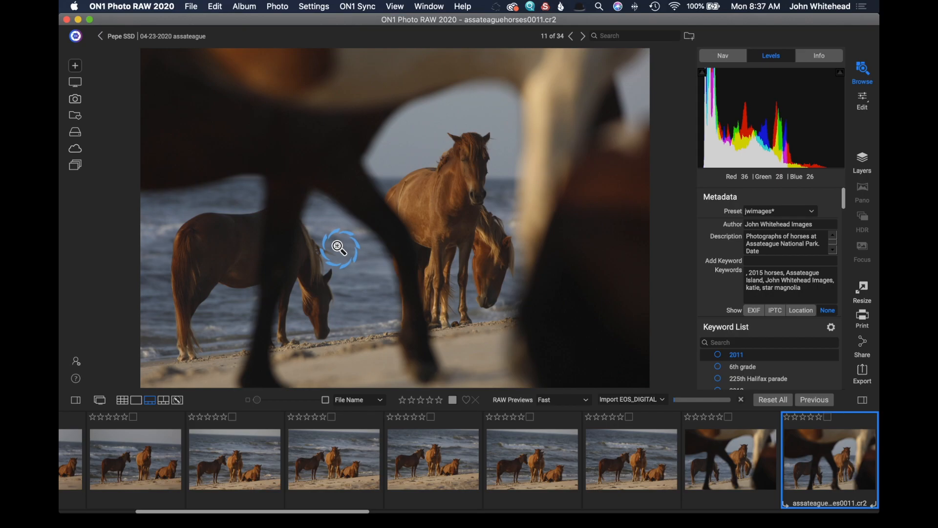
key(Right)
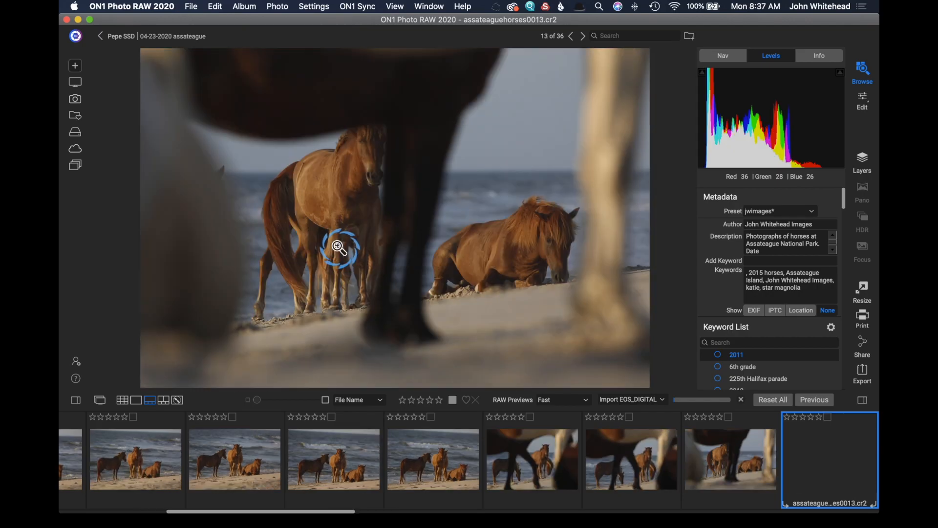
key(Right)
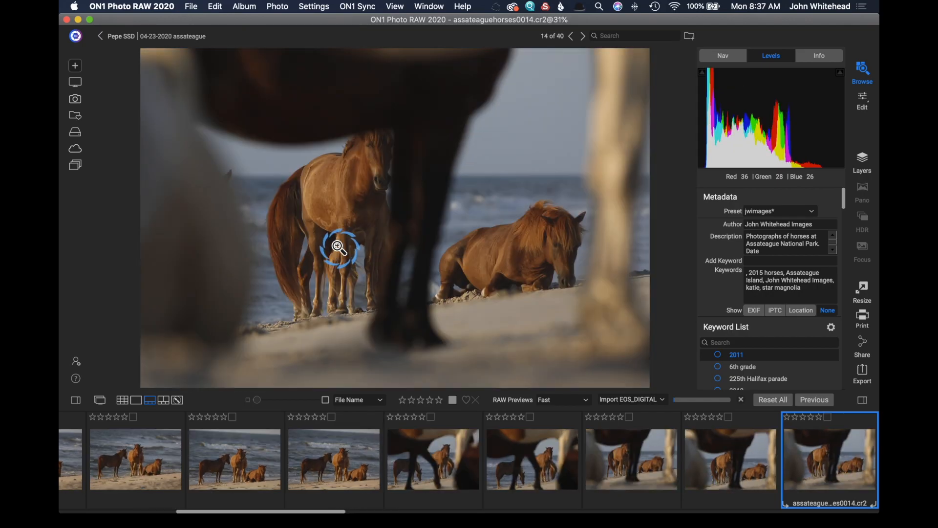
key(Right)
key(Right)
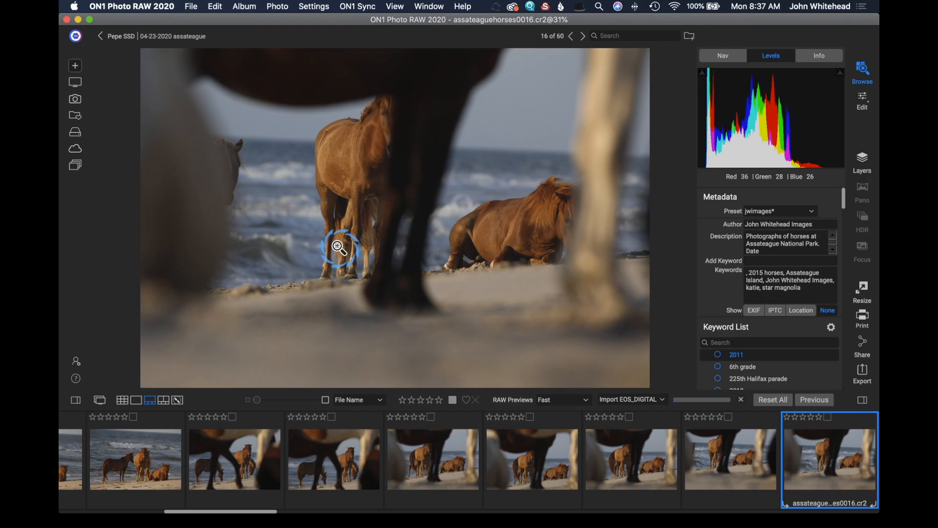
key(Left)
key(Left)
key(Left)
key(Left)
key(Left)
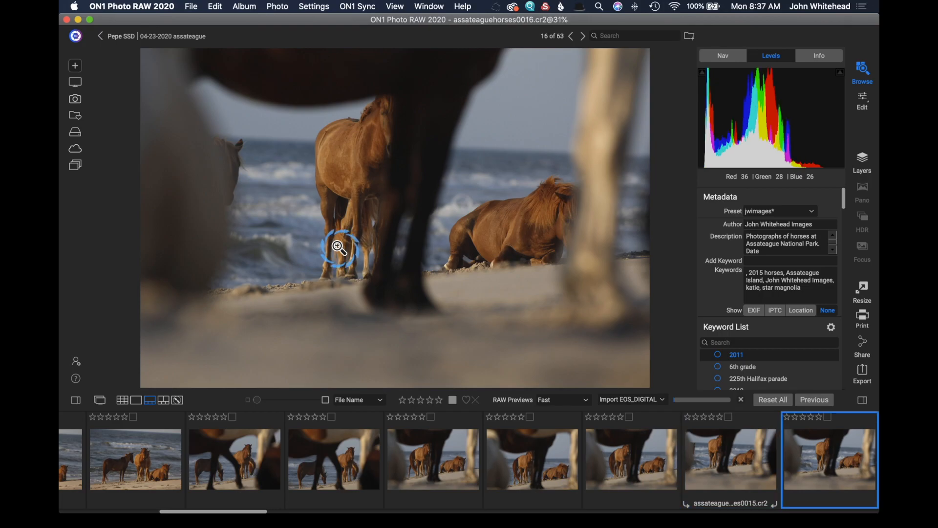
click(339, 248)
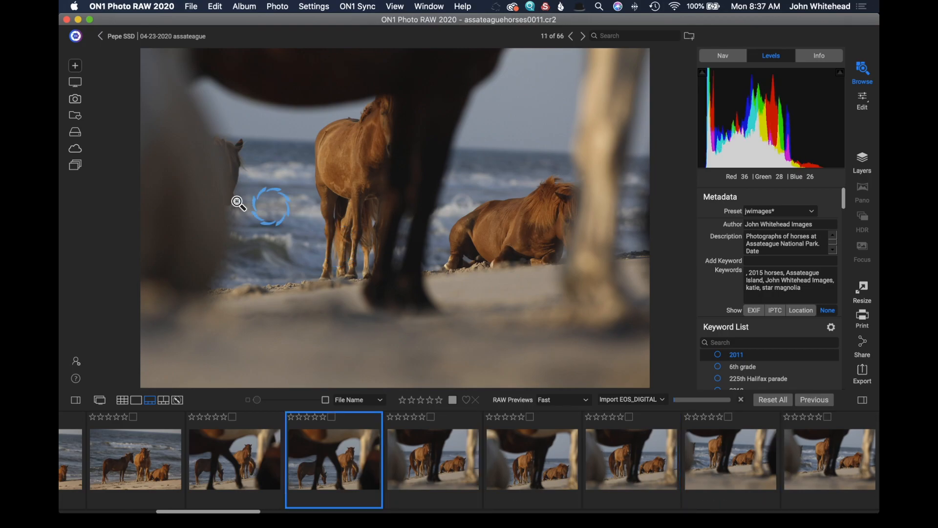
Step: Return to the thumbnail grid and select assateaguehorses0007.cr2 to check its imported metadata and keywords
click(122, 400)
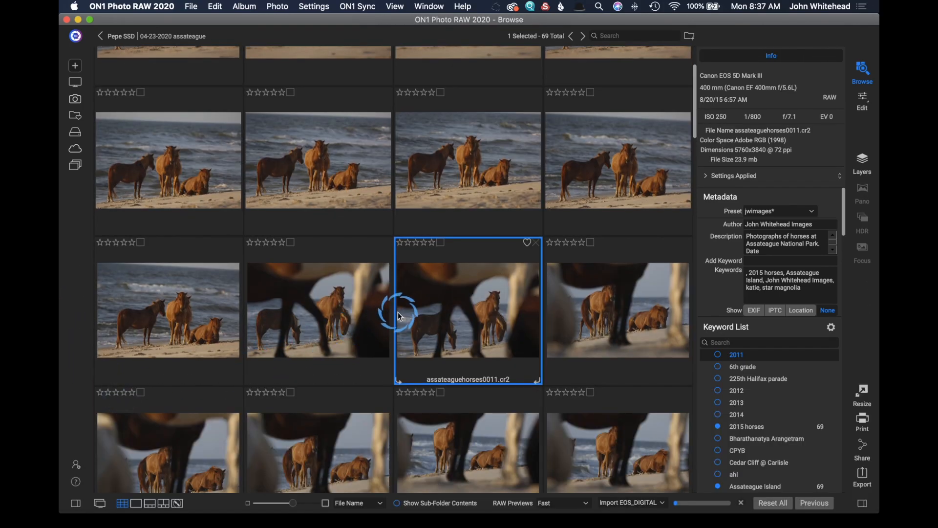
scroll(372, 338, down, 10)
scroll(358, 346, down, 7)
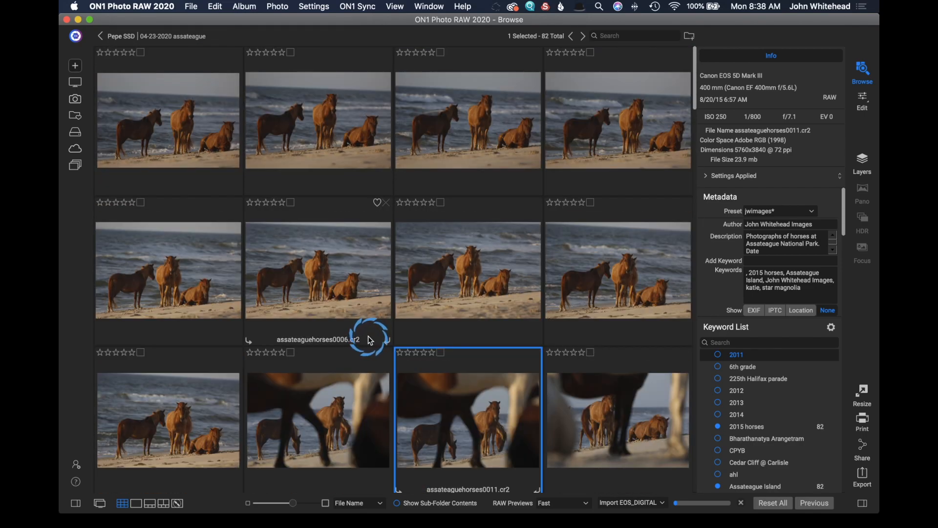
click(473, 258)
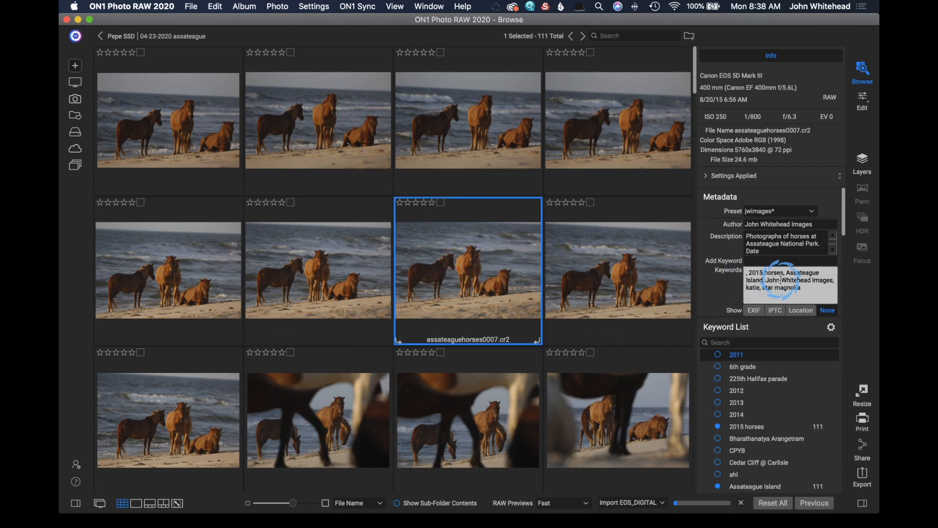